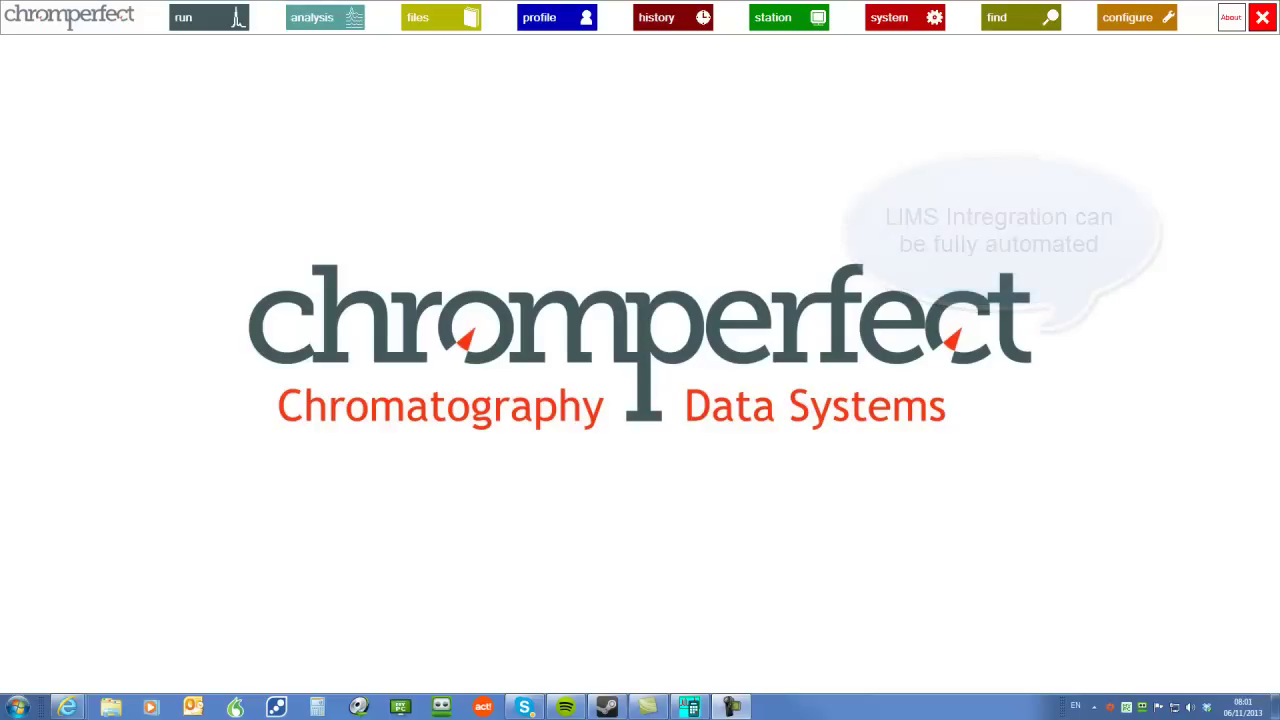
- Open the Chrom Perfect Analysis overlay, zoom to 22–31 min, and copy the plot to the clipboard
{"action": "left_click", "coordinate": [689, 707]}
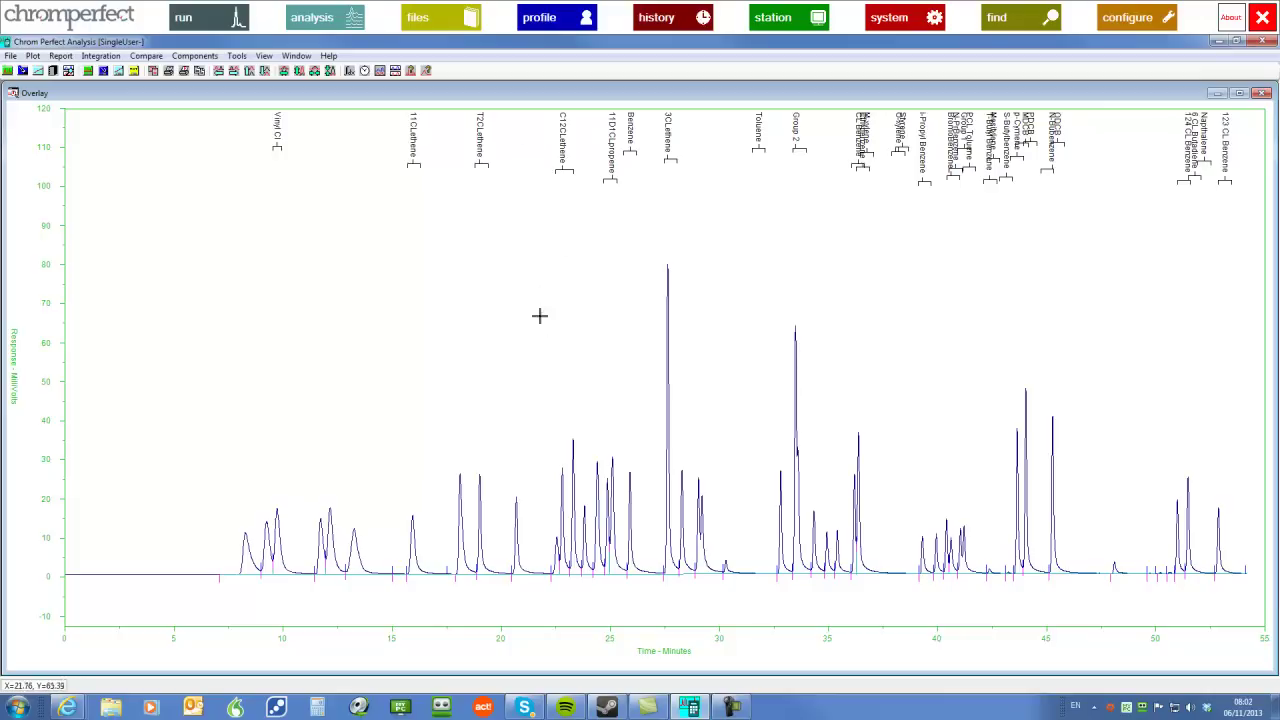
{"action": "mouse_move", "coordinate": [543, 243]}
{"action": "left_mouse_down"}
{"action": "mouse_move", "coordinate": [563, 571]}
{"action": "mouse_move", "coordinate": [746, 601]}
{"action": "left_mouse_up"}
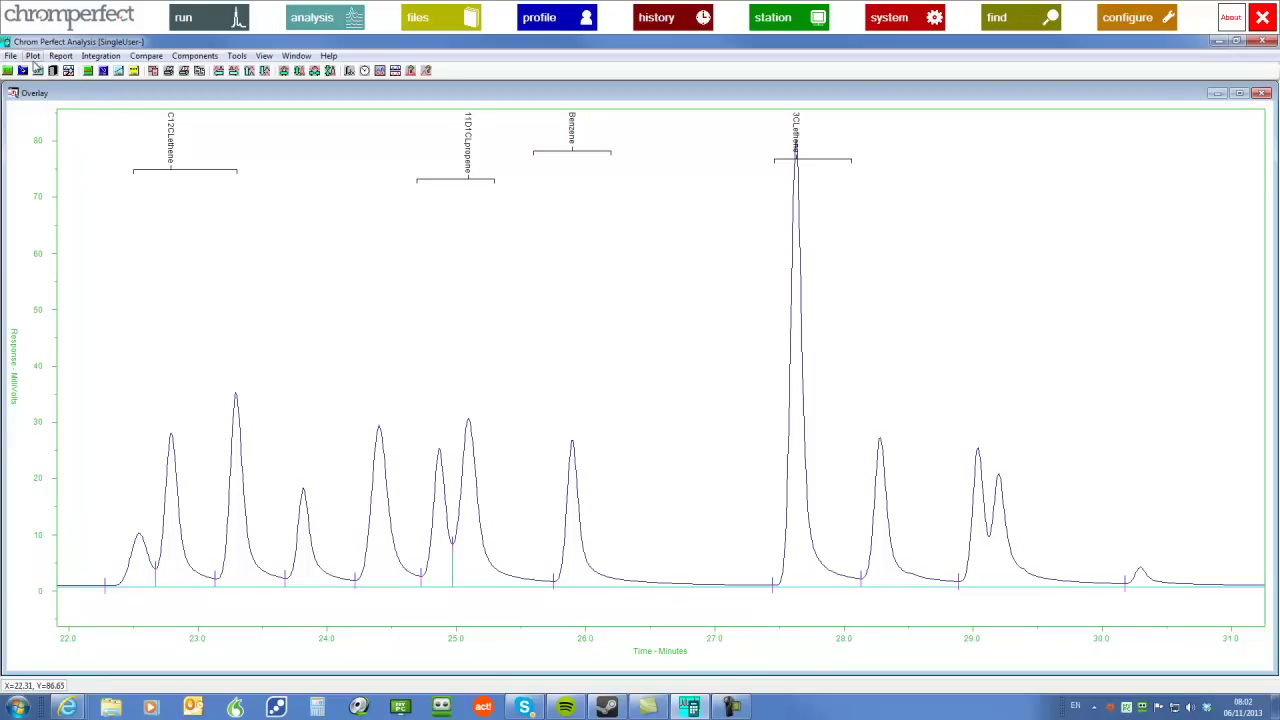
{"action": "left_click", "coordinate": [33, 56]}
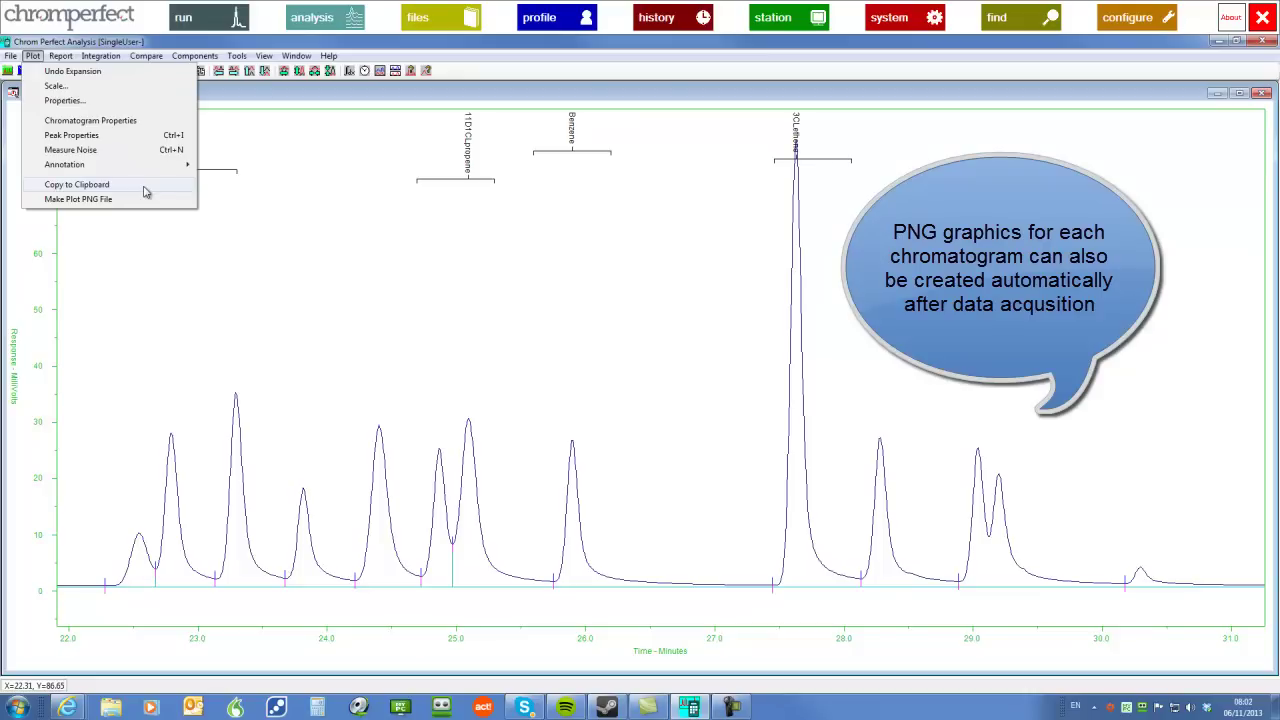
{"action": "left_click", "coordinate": [145, 185]}
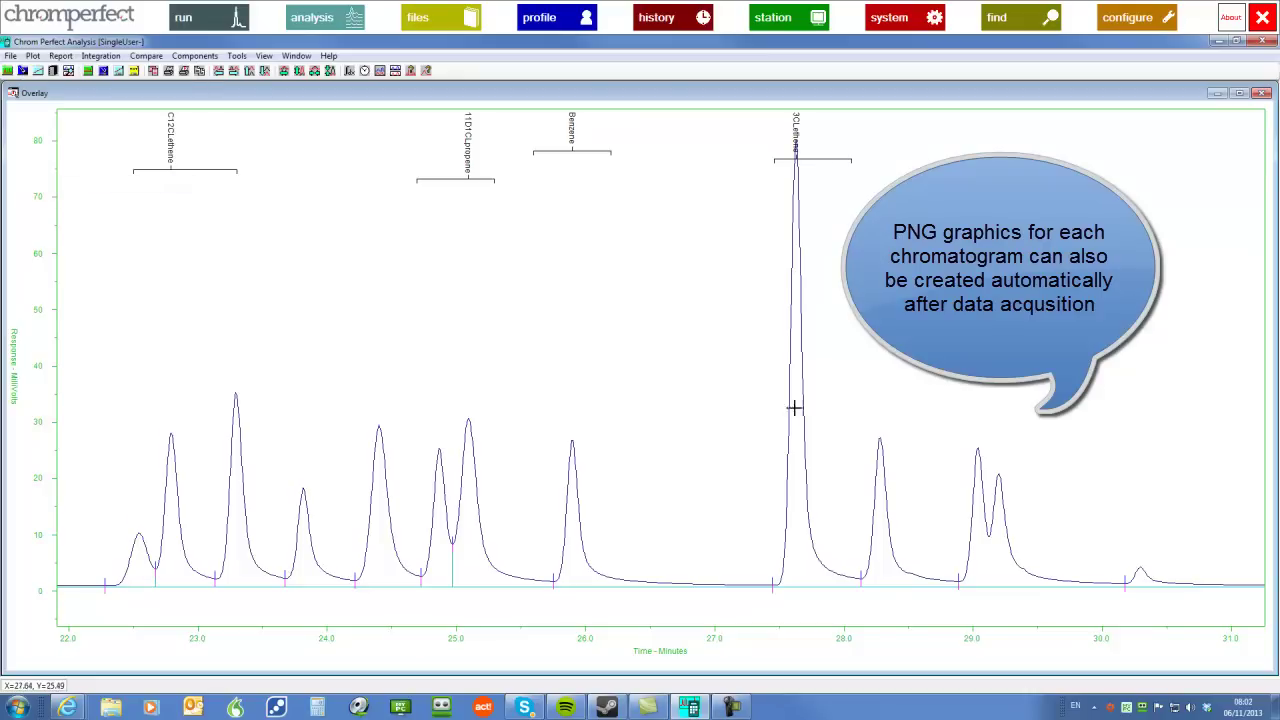
- Launch Excel 2010 and paste the chromatogram picture into a new sheet
{"action": "left_click", "coordinate": [18, 708]}
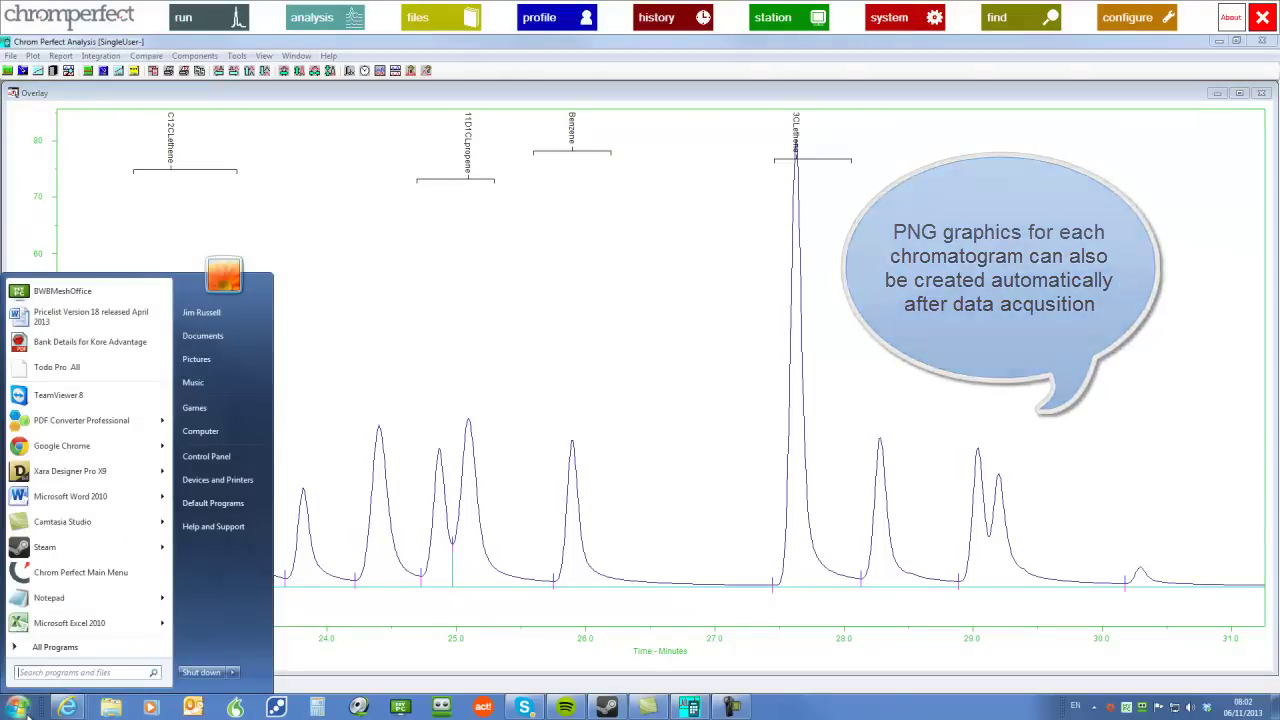
{"action": "left_click", "coordinate": [70, 623]}
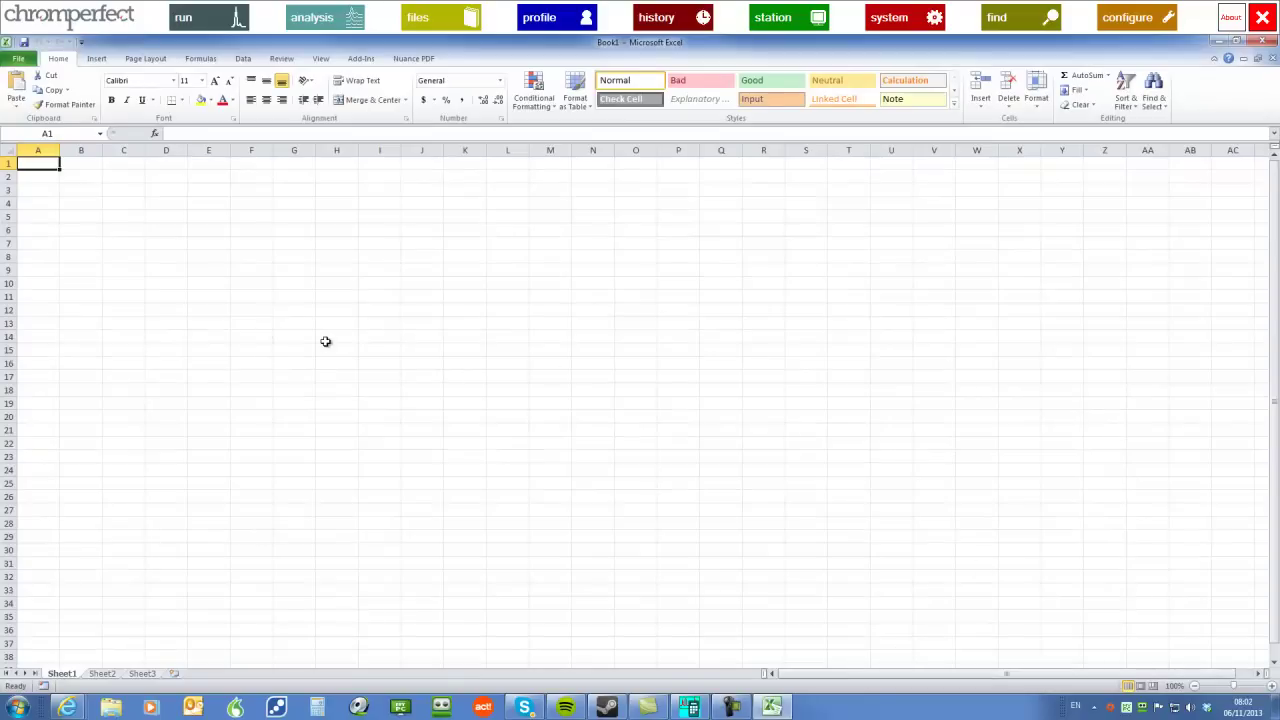
{"action": "left_click", "coordinate": [16, 88]}
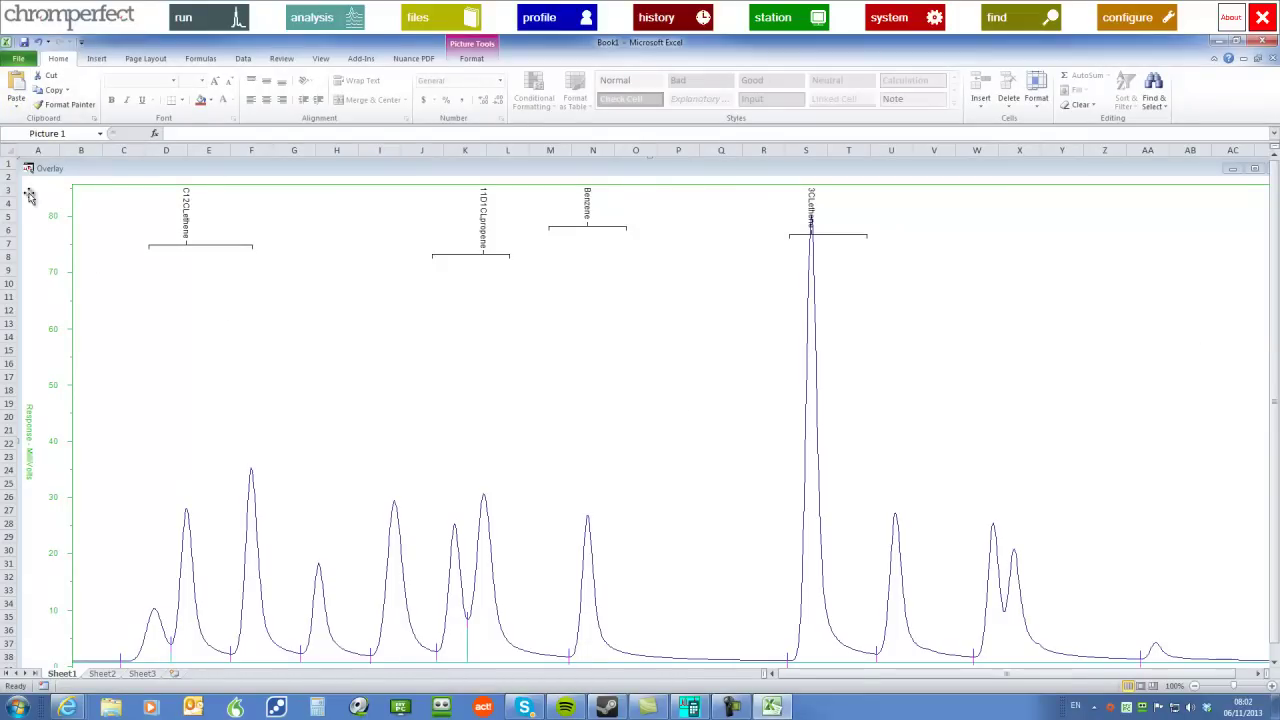
- Shrink the pasted picture to end around row 25, then return to Chromperfect
{"action": "left_click_drag", "start_coordinate": [29, 176], "coordinate": [431, 414]}
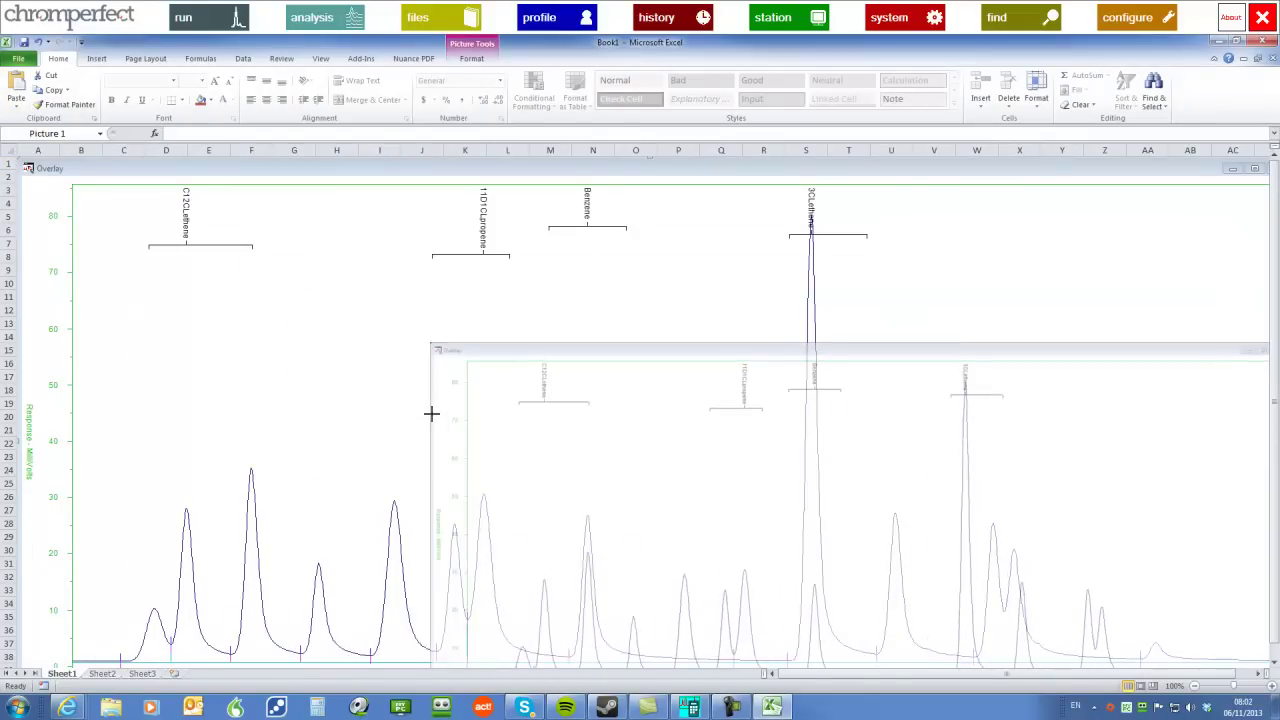
{"action": "mouse_move", "coordinate": [640, 433]}
{"action": "left_mouse_down"}
{"action": "mouse_move", "coordinate": [248, 291]}
{"action": "mouse_move", "coordinate": [215, 260]}
{"action": "left_mouse_up"}
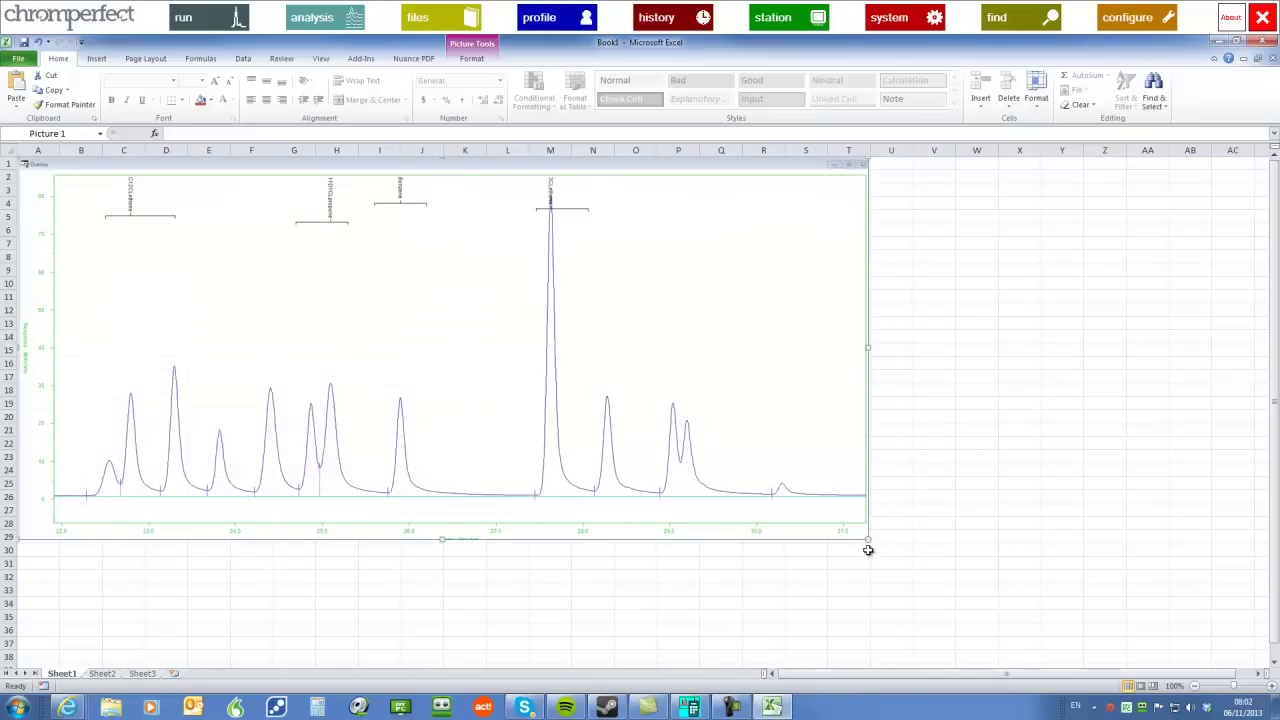
{"action": "left_click_drag", "start_coordinate": [867, 539], "coordinate": [746, 480]}
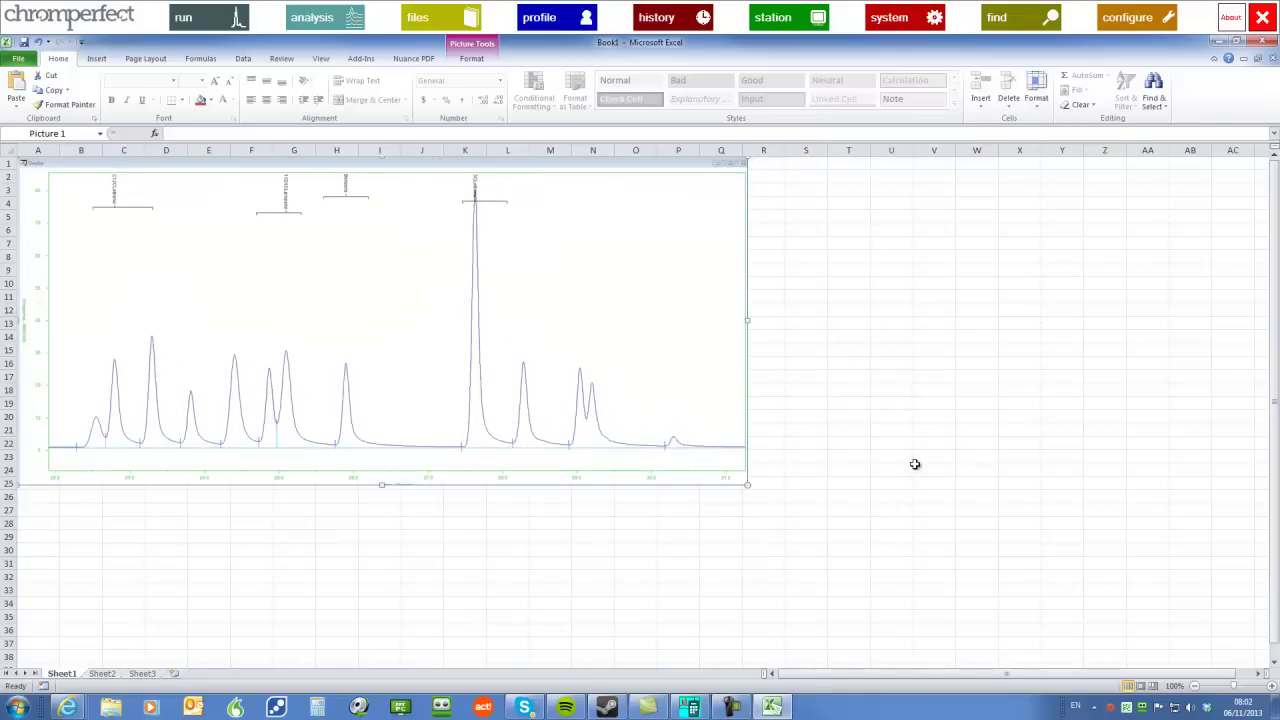
{"action": "left_click", "coordinate": [689, 708]}
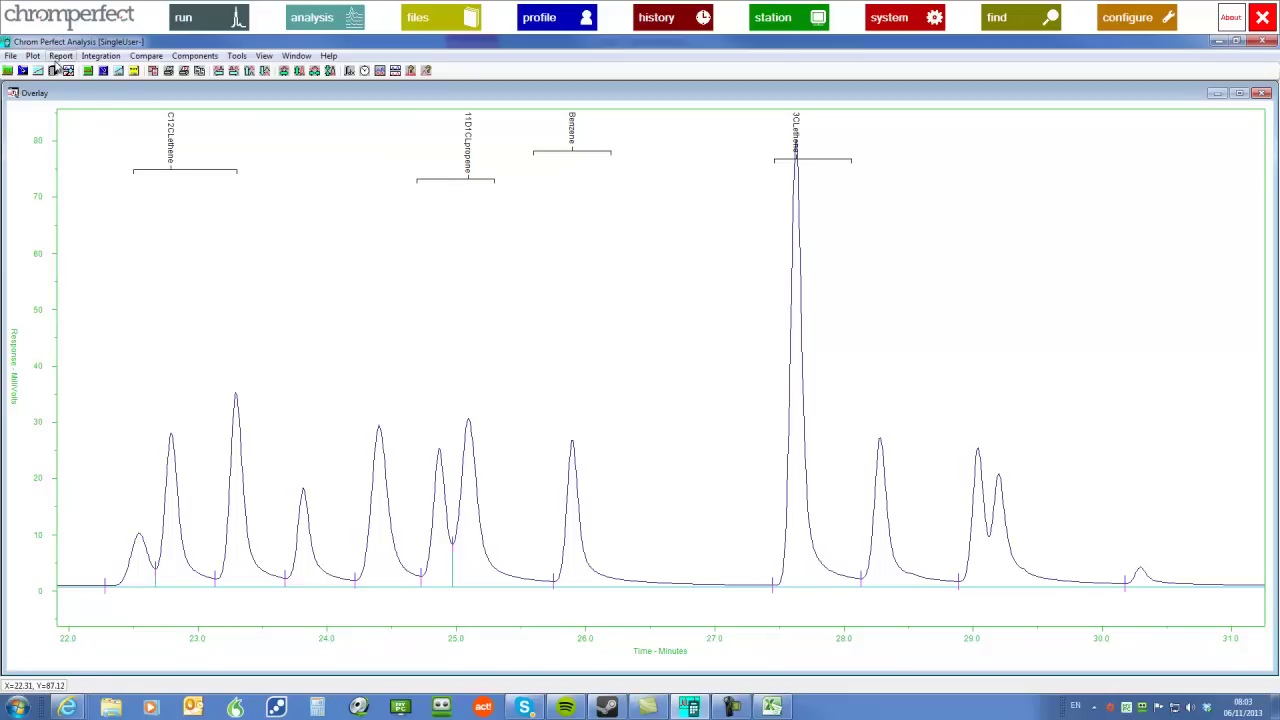
- Generate the Fixed Long Form peak report for the Calibration Run and copy it to the clipboard
{"action": "left_click", "coordinate": [60, 57]}
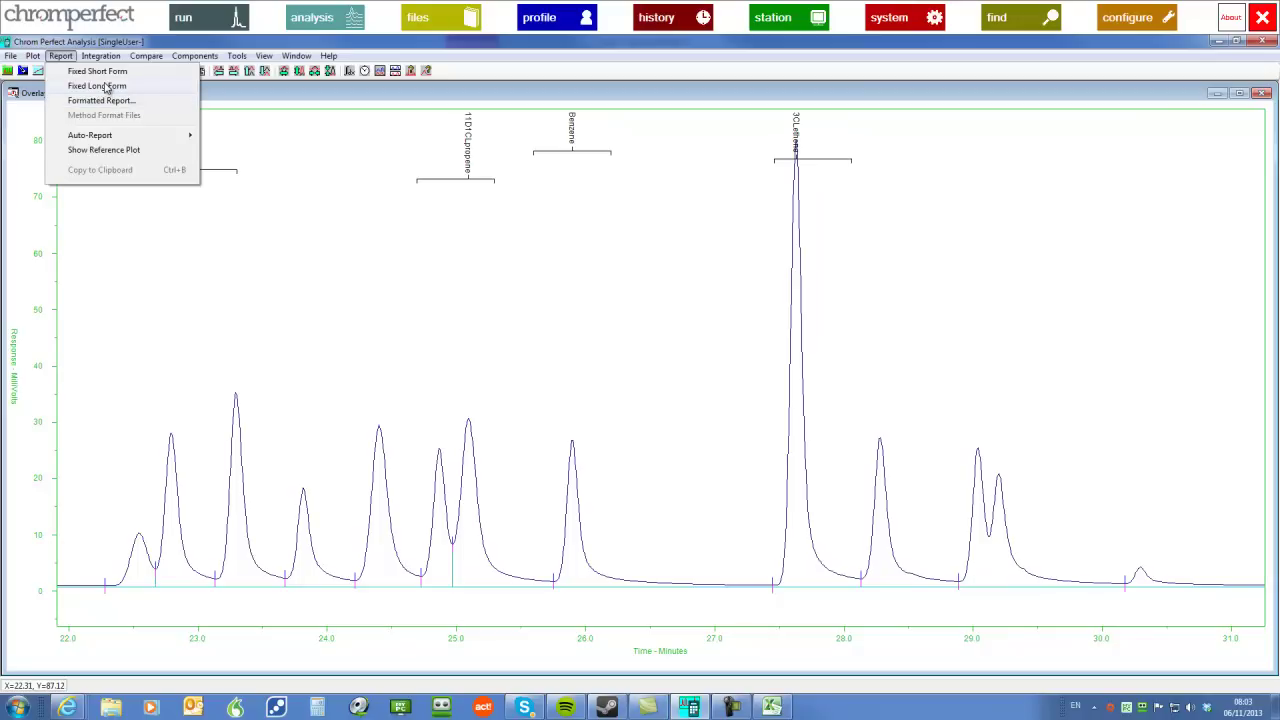
{"action": "left_click", "coordinate": [110, 76]}
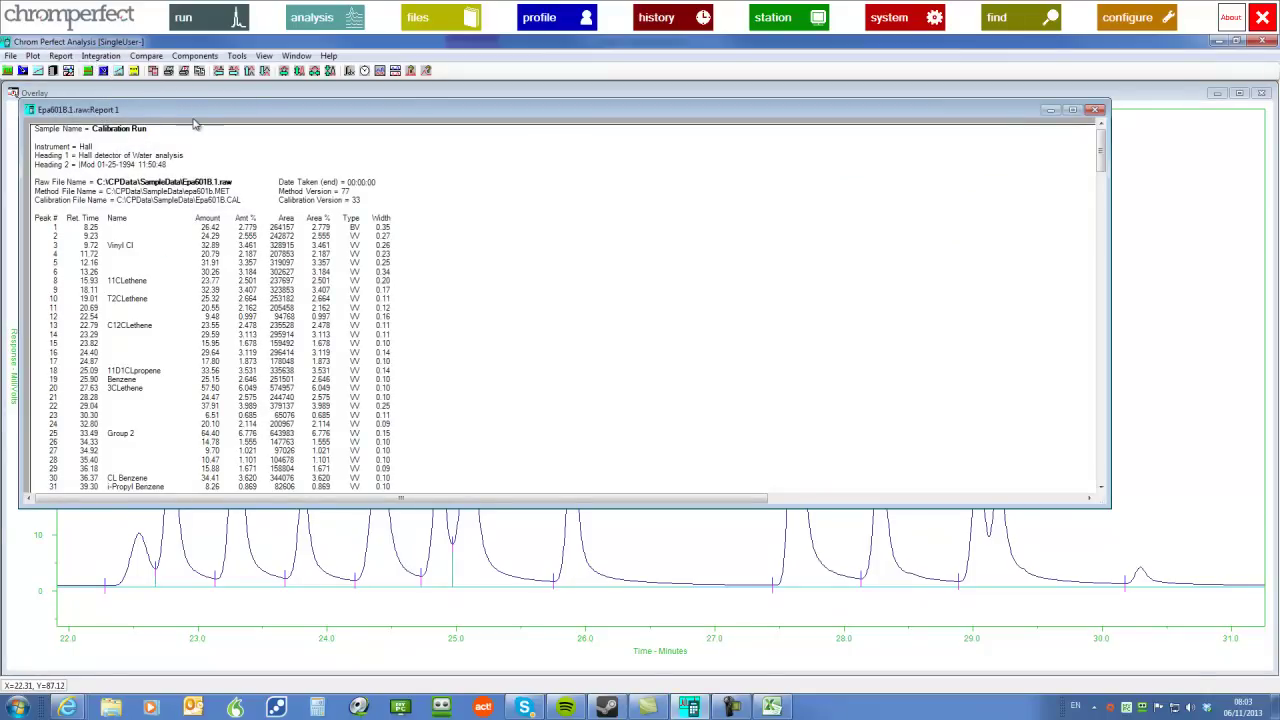
{"action": "left_click", "coordinate": [62, 56]}
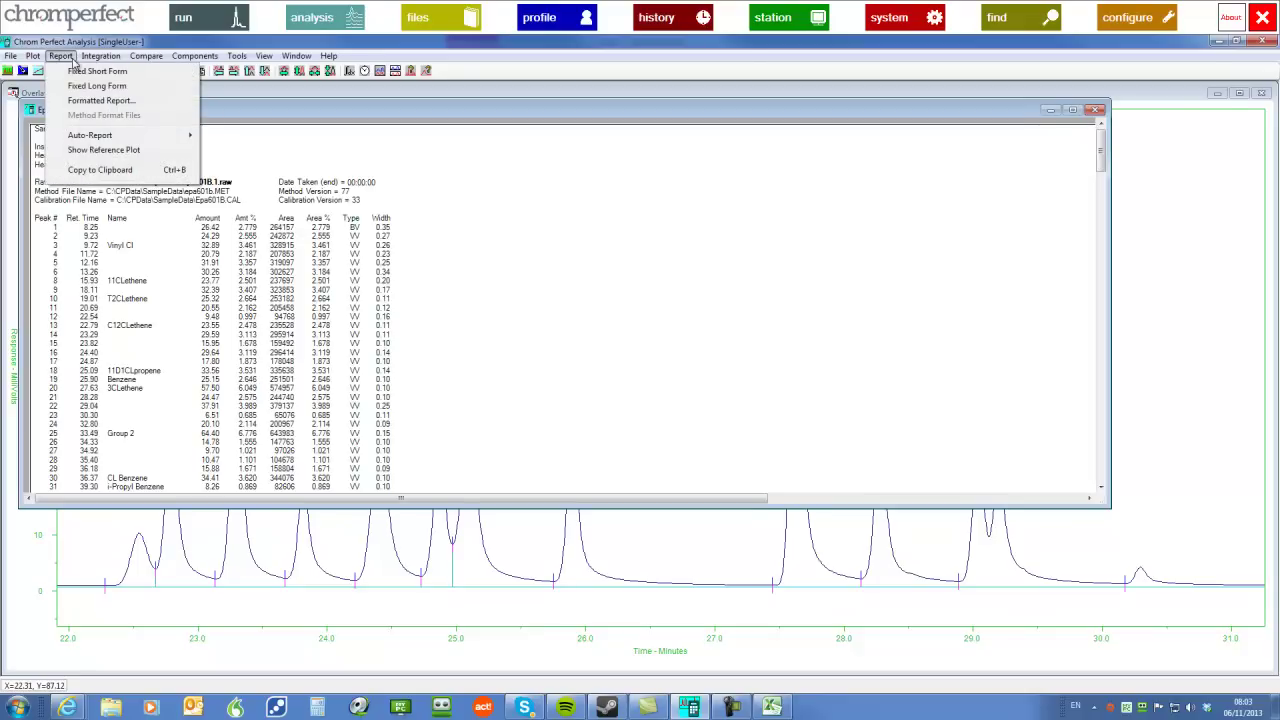
{"action": "left_click", "coordinate": [95, 171]}
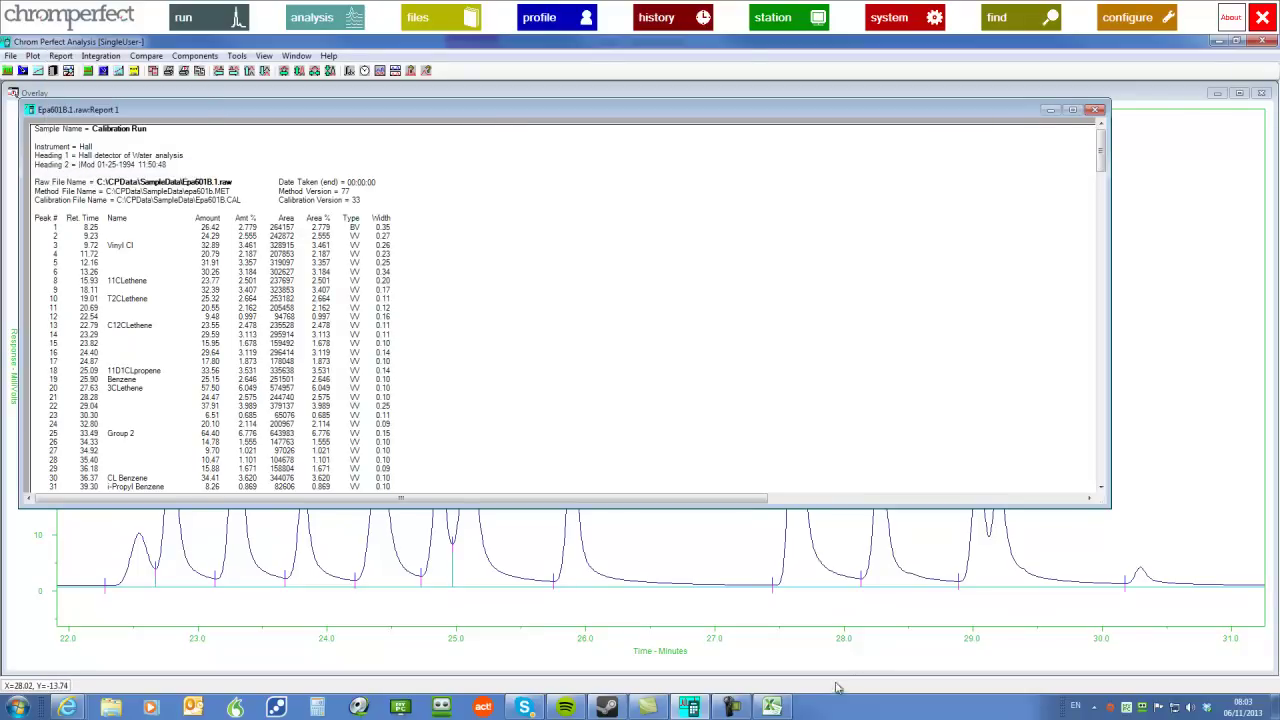
- Paste the Chromperfect peak report into Excel starting at cell A27
{"action": "left_click", "coordinate": [772, 708]}
{"action": "key", "text": "ctrl+v"}
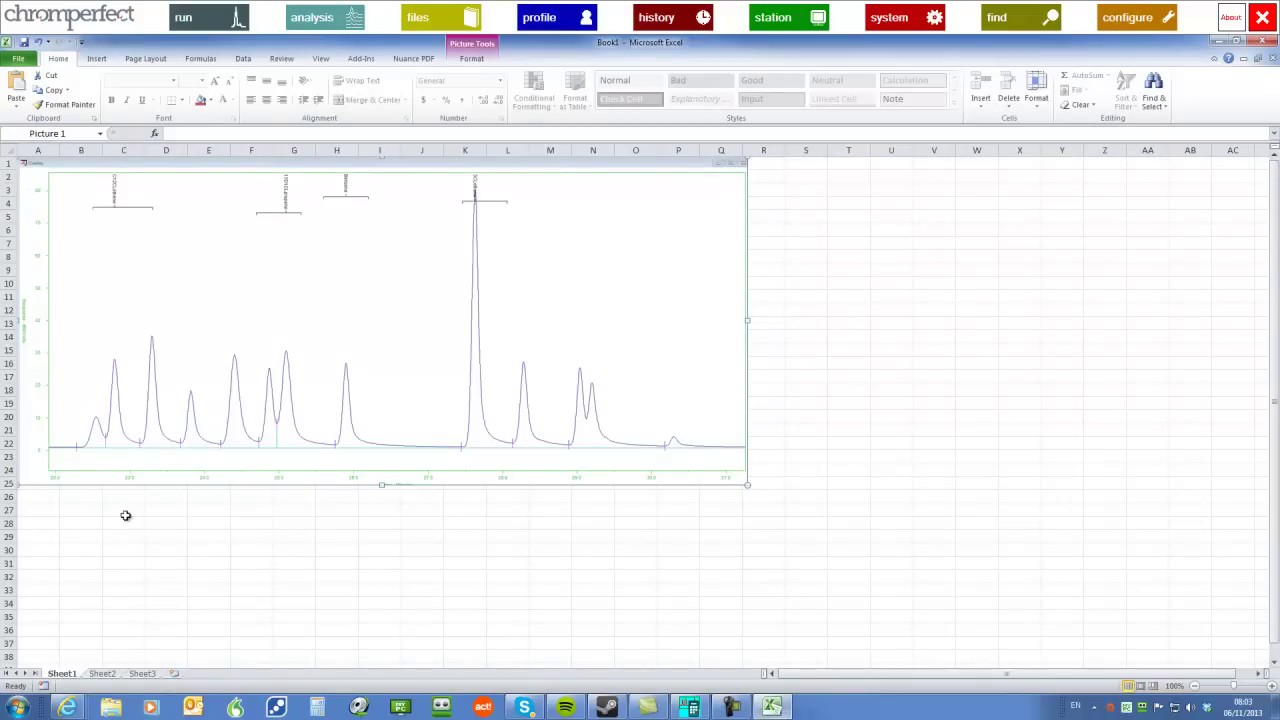
{"action": "left_click", "coordinate": [48, 513]}
{"action": "right_click", "coordinate": [48, 513]}
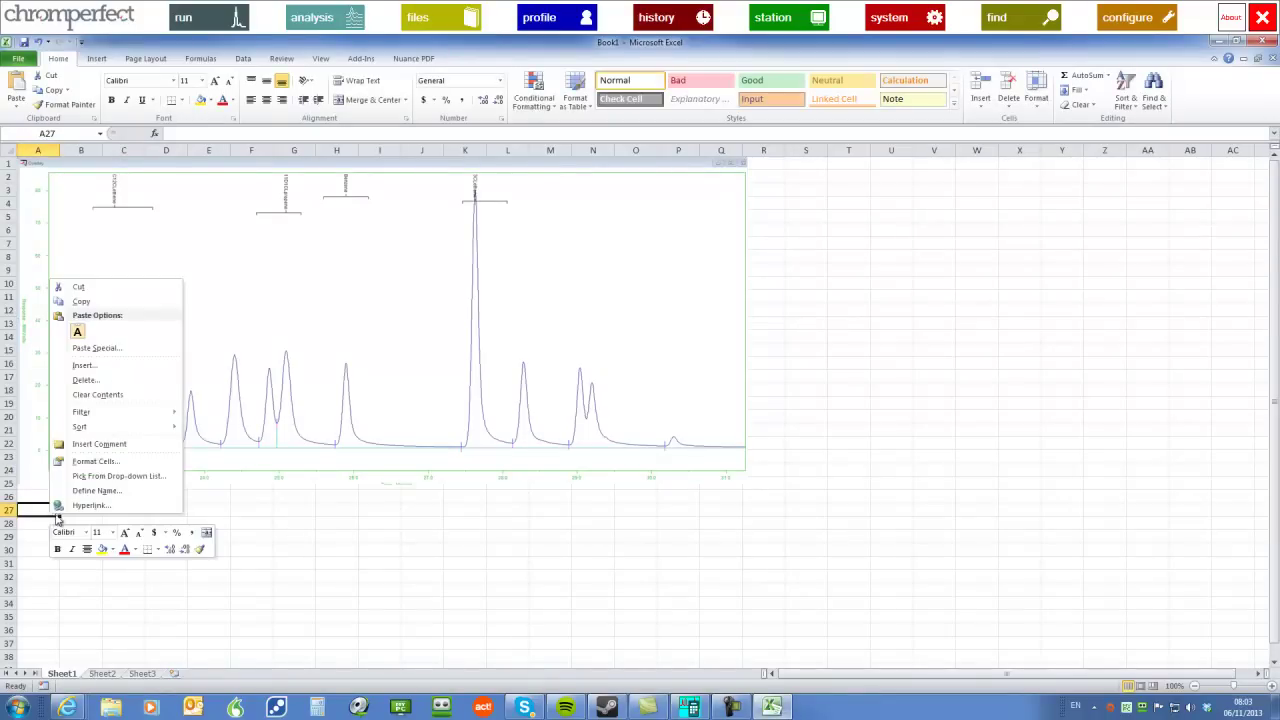
{"action": "left_click", "coordinate": [77, 333]}
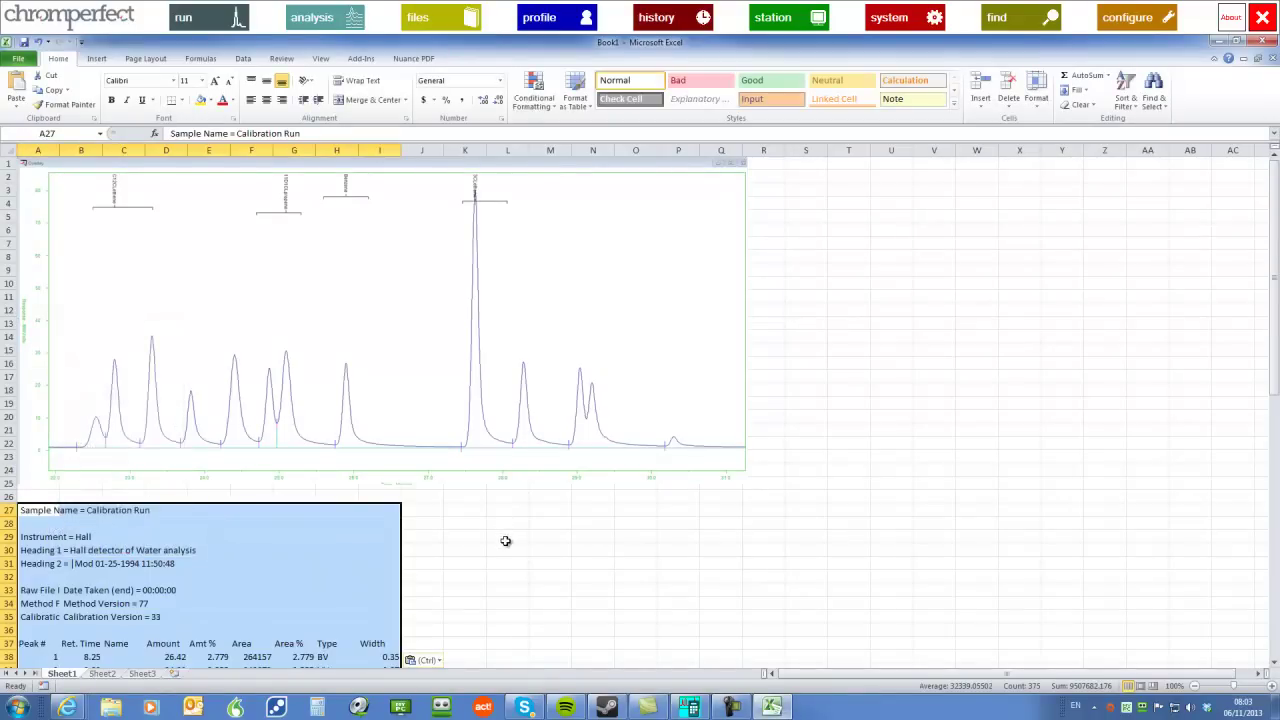
- Check the pasted Area and Amount values and select the Name and Amount columns for charting
{"action": "scroll", "coordinate": [258, 537], "scroll_direction": "down", "scroll_amount": 5}
{"action": "left_click", "coordinate": [262, 483]}
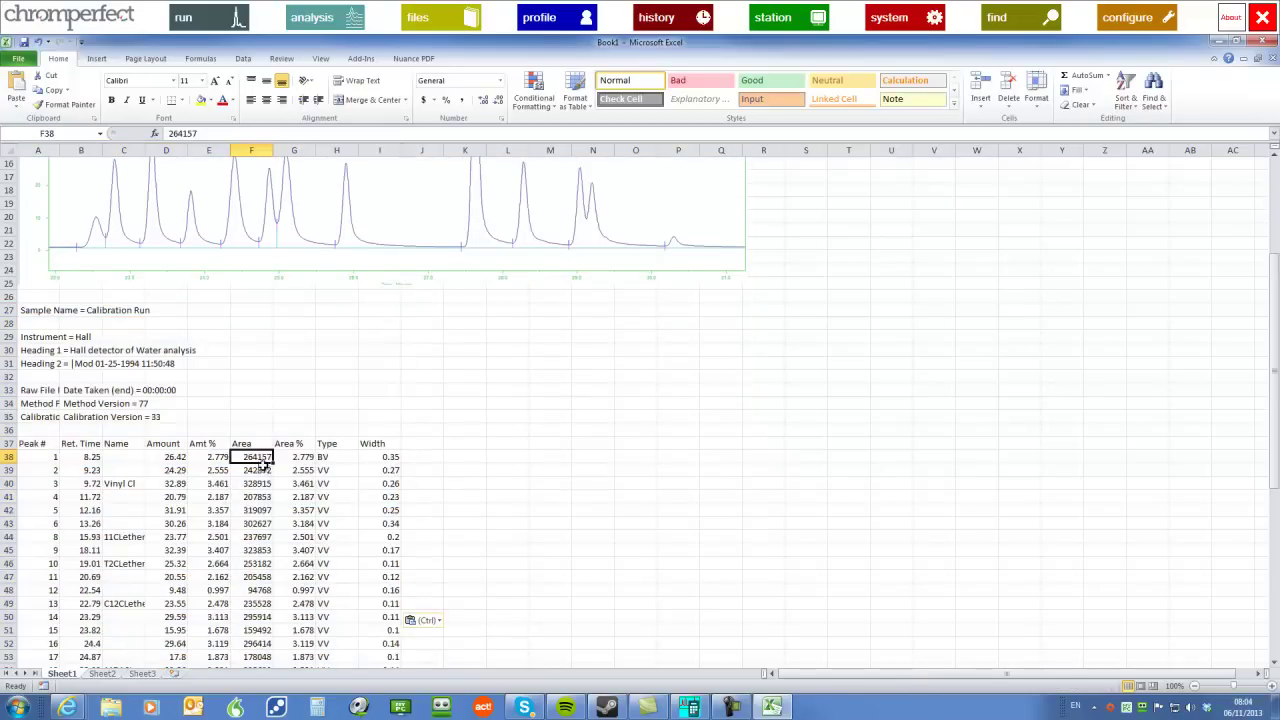
{"action": "left_click", "coordinate": [258, 550]}
{"action": "left_click", "coordinate": [253, 603]}
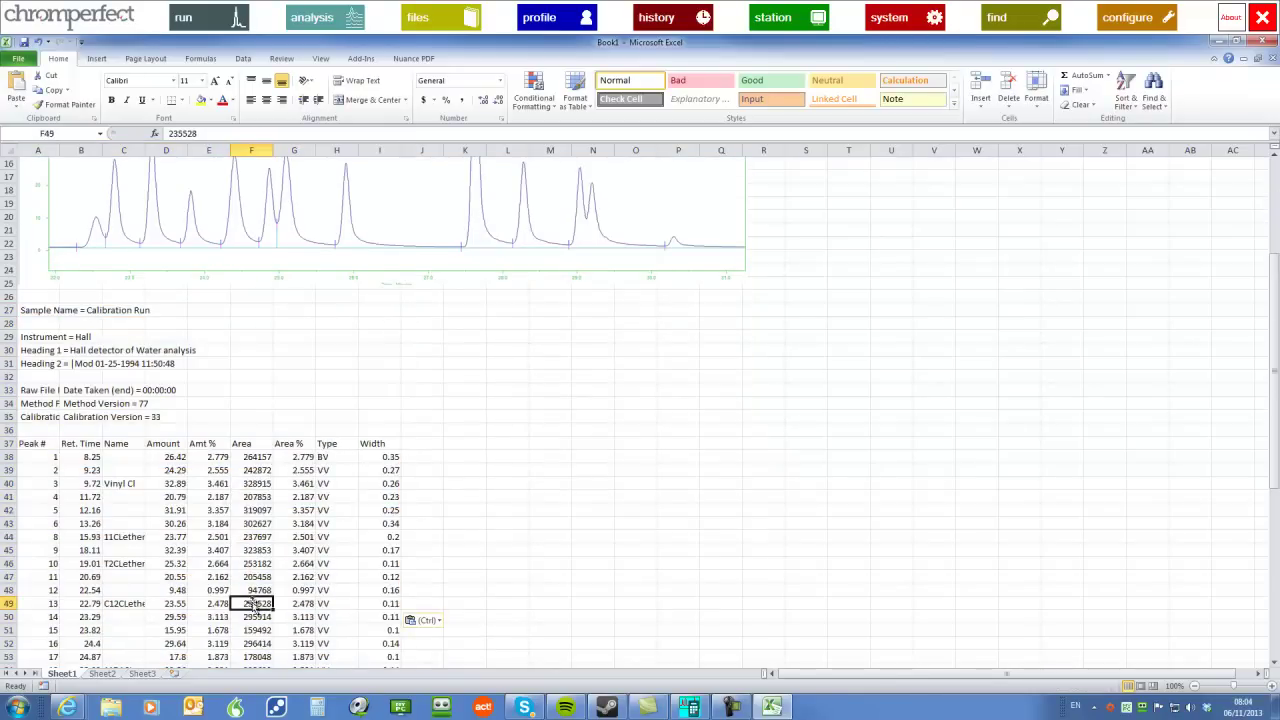
{"action": "left_click", "coordinate": [180, 630]}
{"action": "left_click", "coordinate": [174, 578]}
{"action": "left_click", "coordinate": [173, 472]}
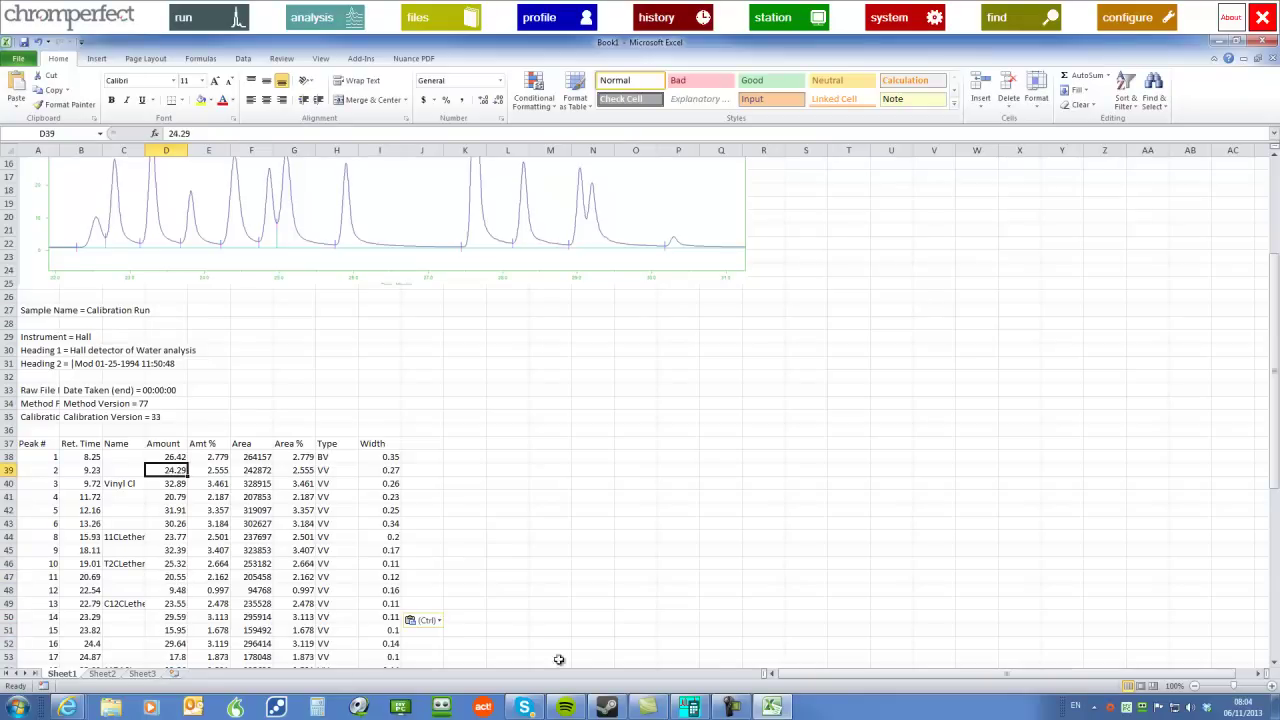
{"action": "scroll", "coordinate": [476, 542], "scroll_direction": "down", "scroll_amount": 3}
{"action": "scroll", "coordinate": [476, 542], "scroll_direction": "down", "scroll_amount": 1}
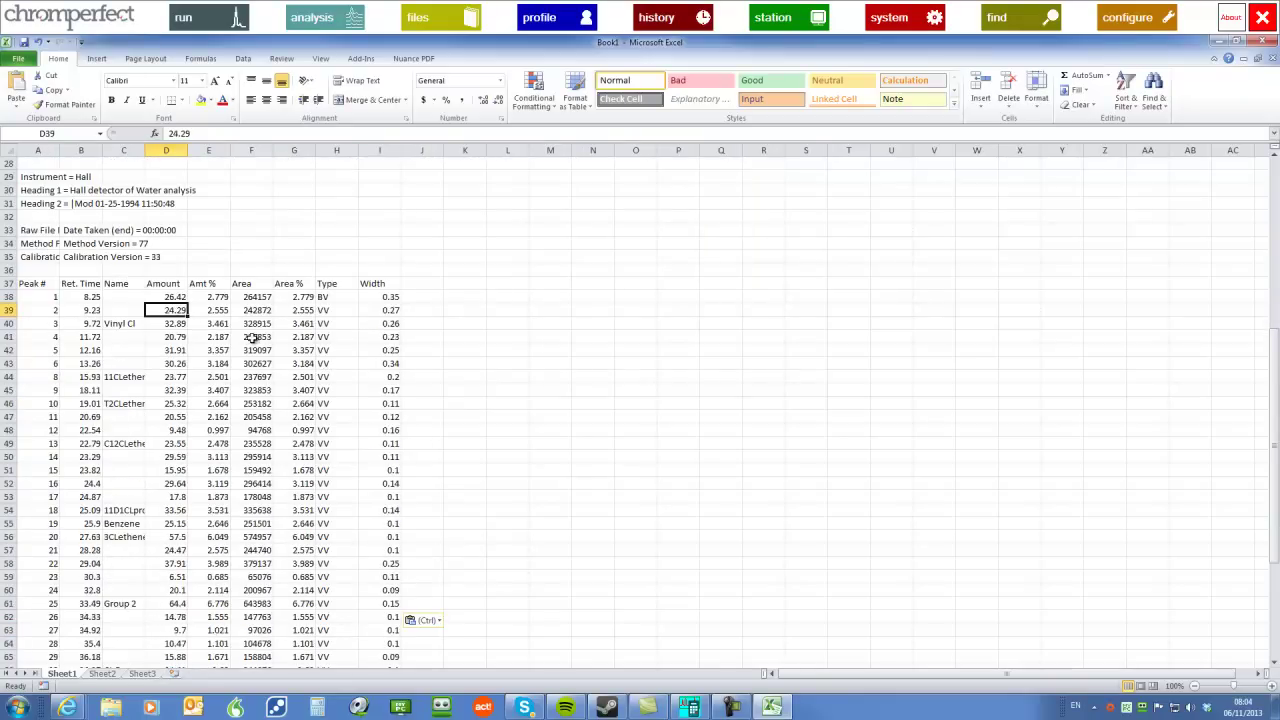
{"action": "left_click_drag", "start_coordinate": [112, 284], "coordinate": [155, 616]}
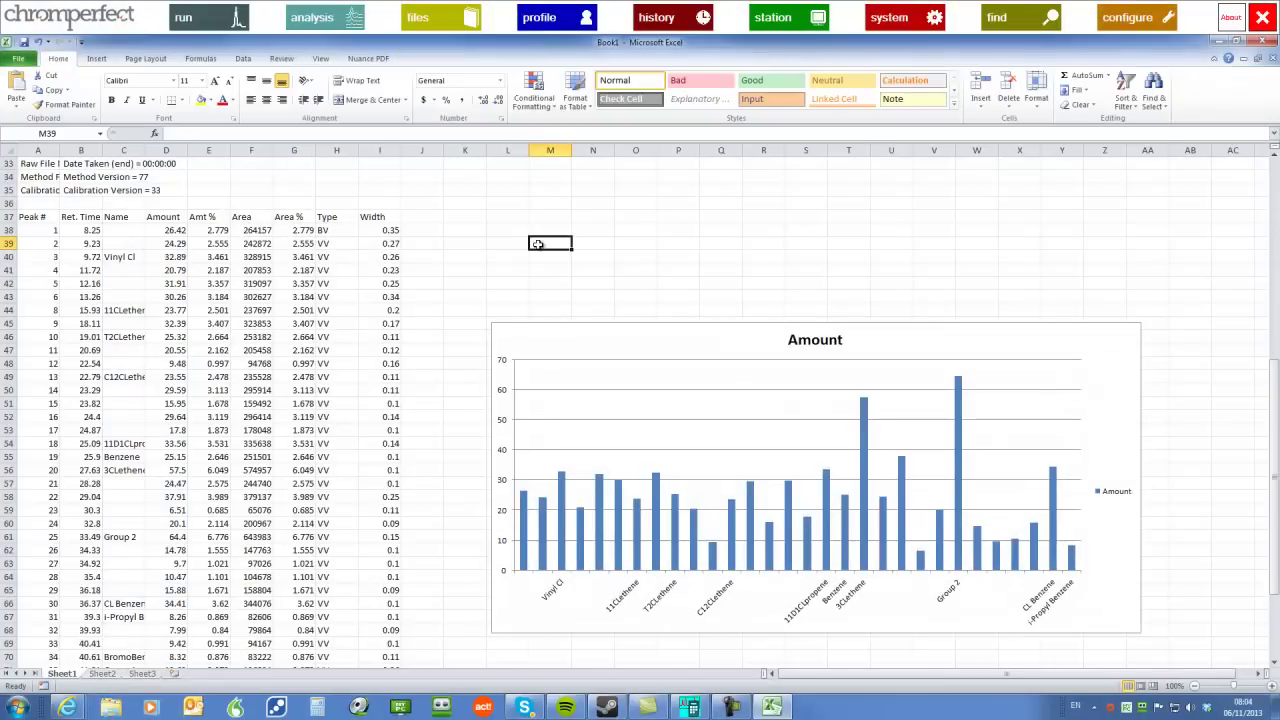
- AutoSum the Area cells F38:F63 into M39, giving 6886663
{"action": "left_click", "coordinate": [1085, 77]}
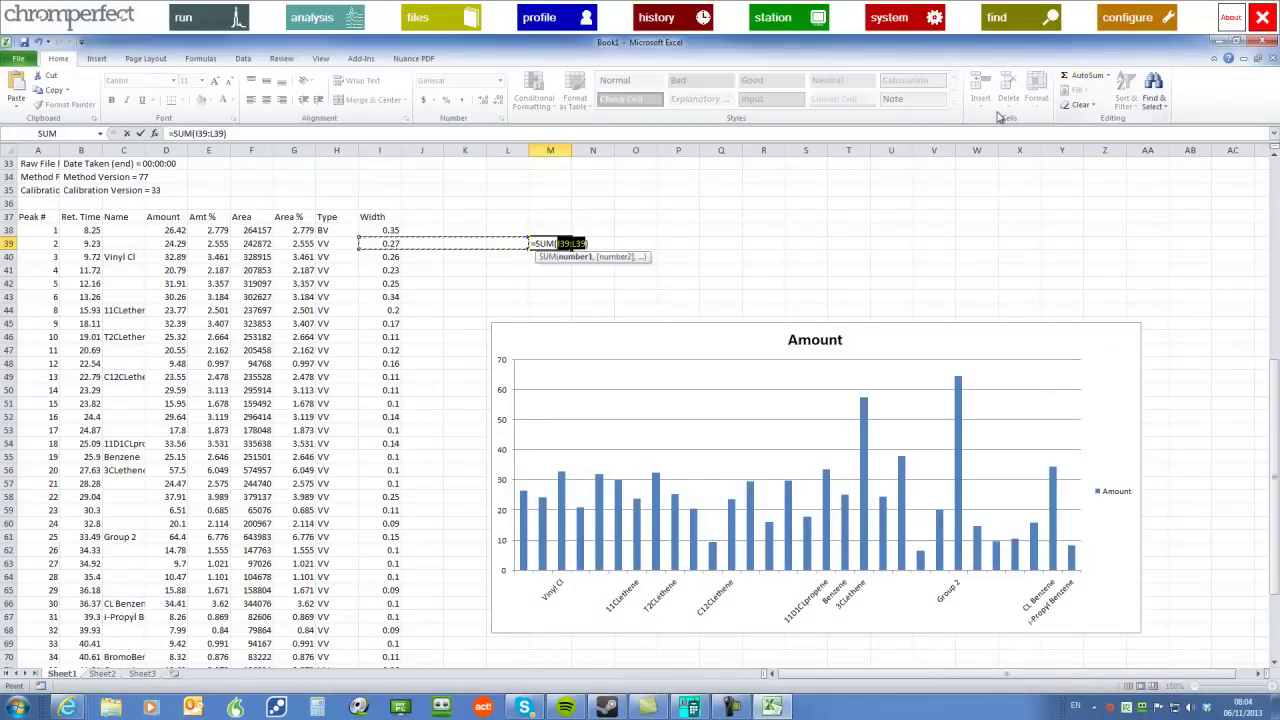
{"action": "left_click_drag", "start_coordinate": [274, 230], "coordinate": [252, 563]}
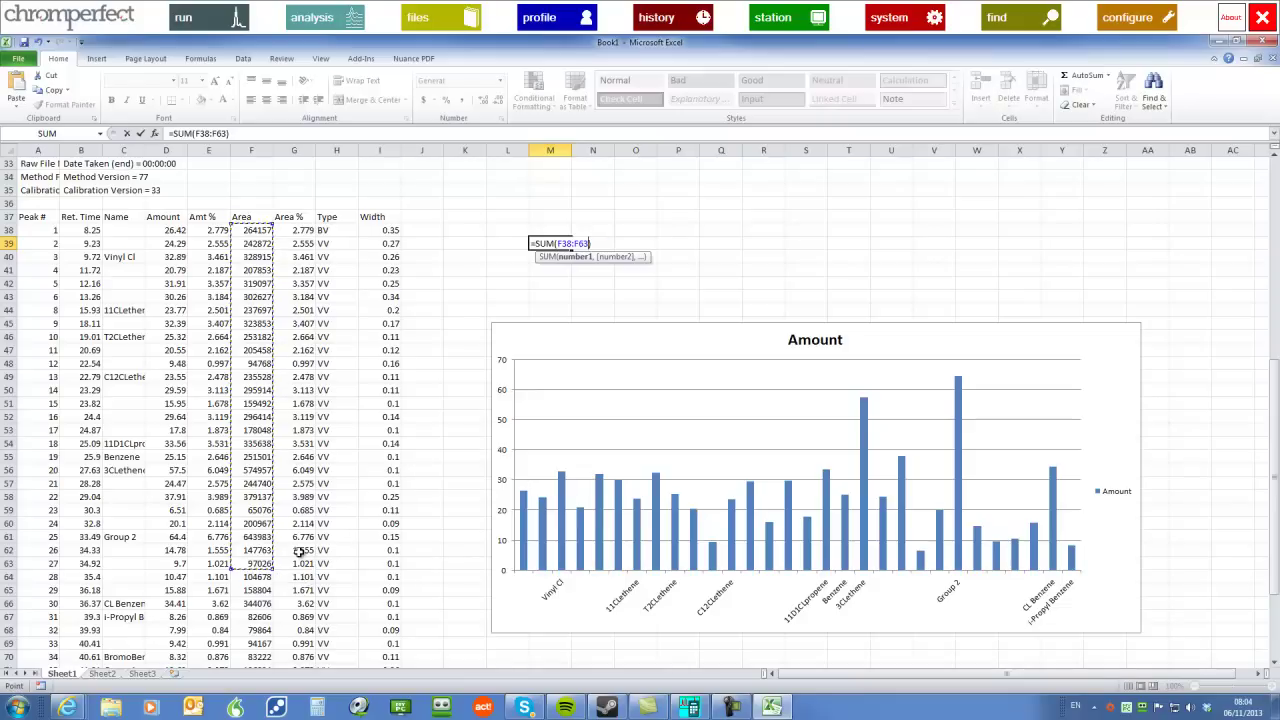
{"action": "key", "text": "Return"}
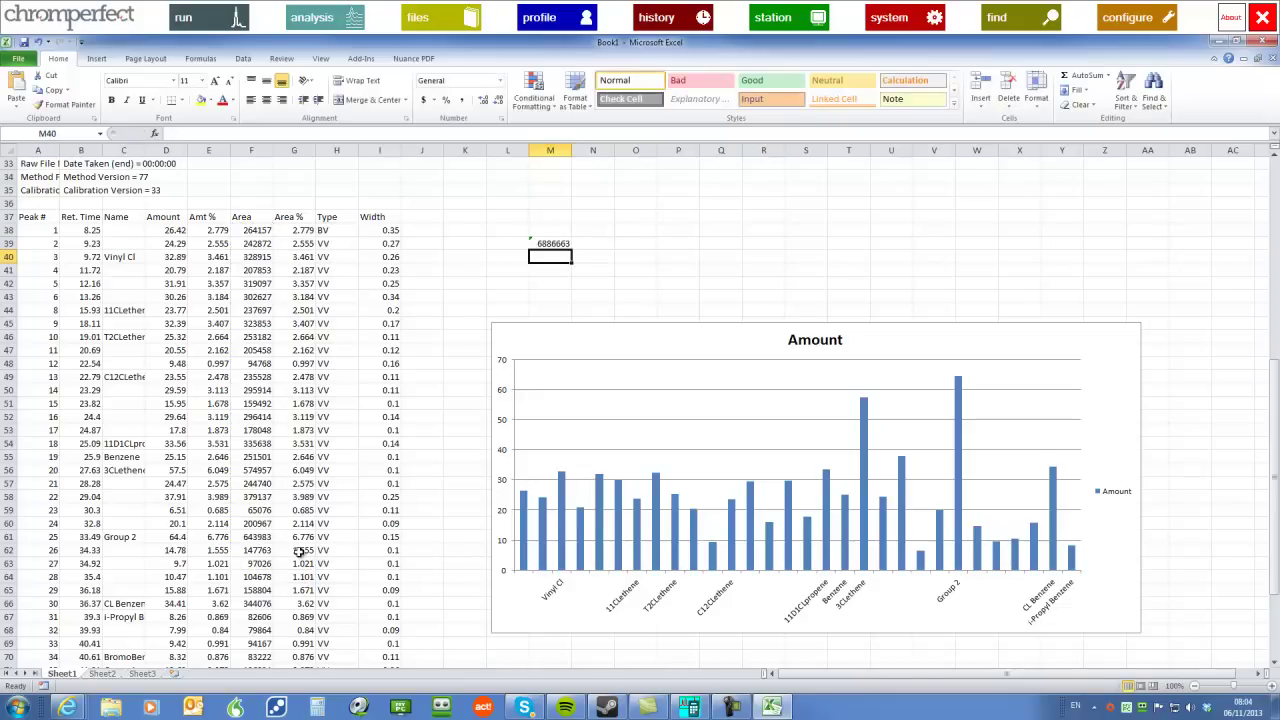
{"action": "scroll", "coordinate": [299, 551], "scroll_direction": "up", "scroll_amount": 1}
{"action": "scroll", "coordinate": [299, 551], "scroll_direction": "up", "scroll_amount": 5}
{"action": "scroll", "coordinate": [503, 589], "scroll_direction": "up", "scroll_amount": 2}
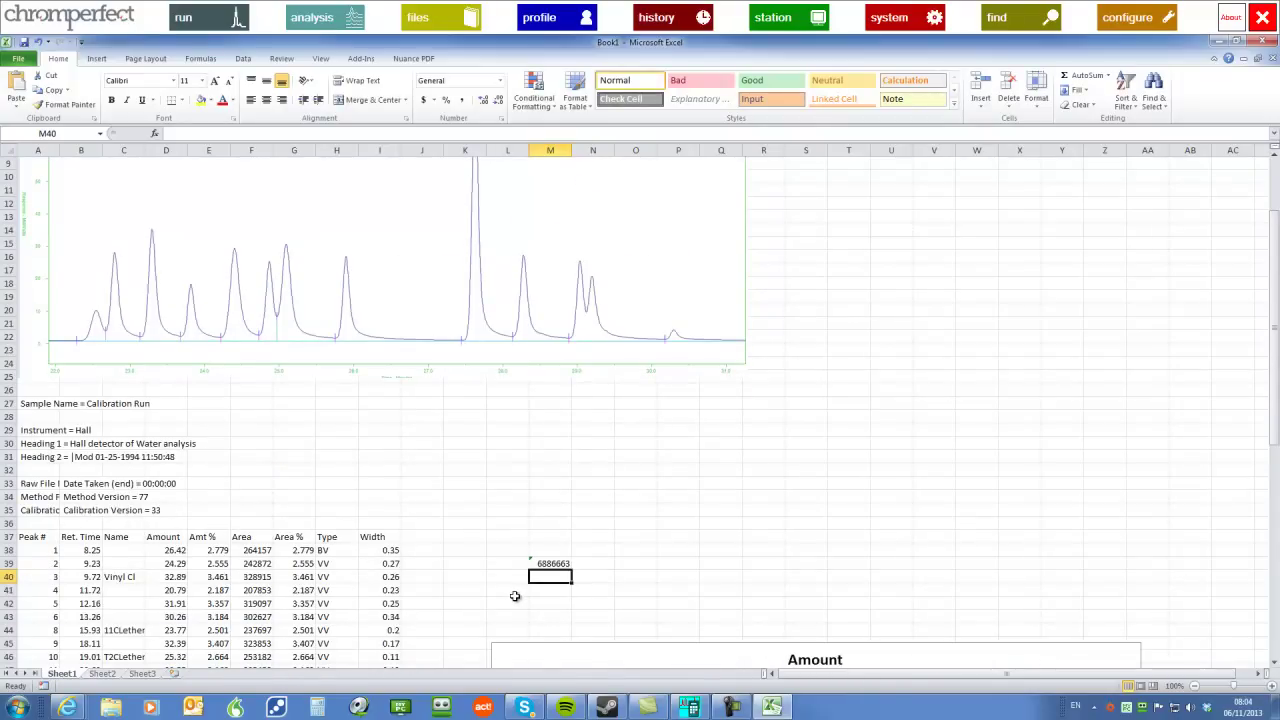
{"action": "scroll", "coordinate": [514, 596], "scroll_direction": "down", "scroll_amount": 6}
{"action": "scroll", "coordinate": [514, 596], "scroll_direction": "down", "scroll_amount": 5}
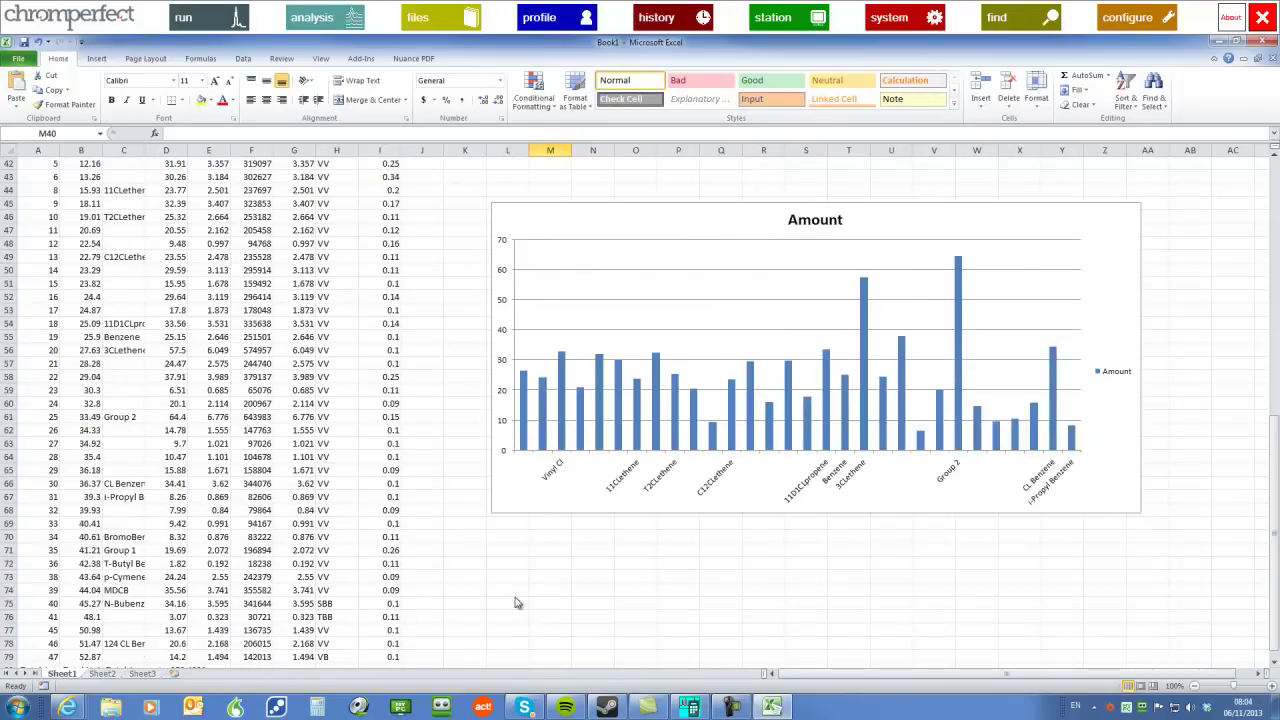
{"action": "scroll", "coordinate": [514, 596], "scroll_direction": "down", "scroll_amount": 4}
{"action": "scroll", "coordinate": [516, 600], "scroll_direction": "up", "scroll_amount": 8}
{"action": "scroll", "coordinate": [516, 600], "scroll_direction": "up", "scroll_amount": 6}
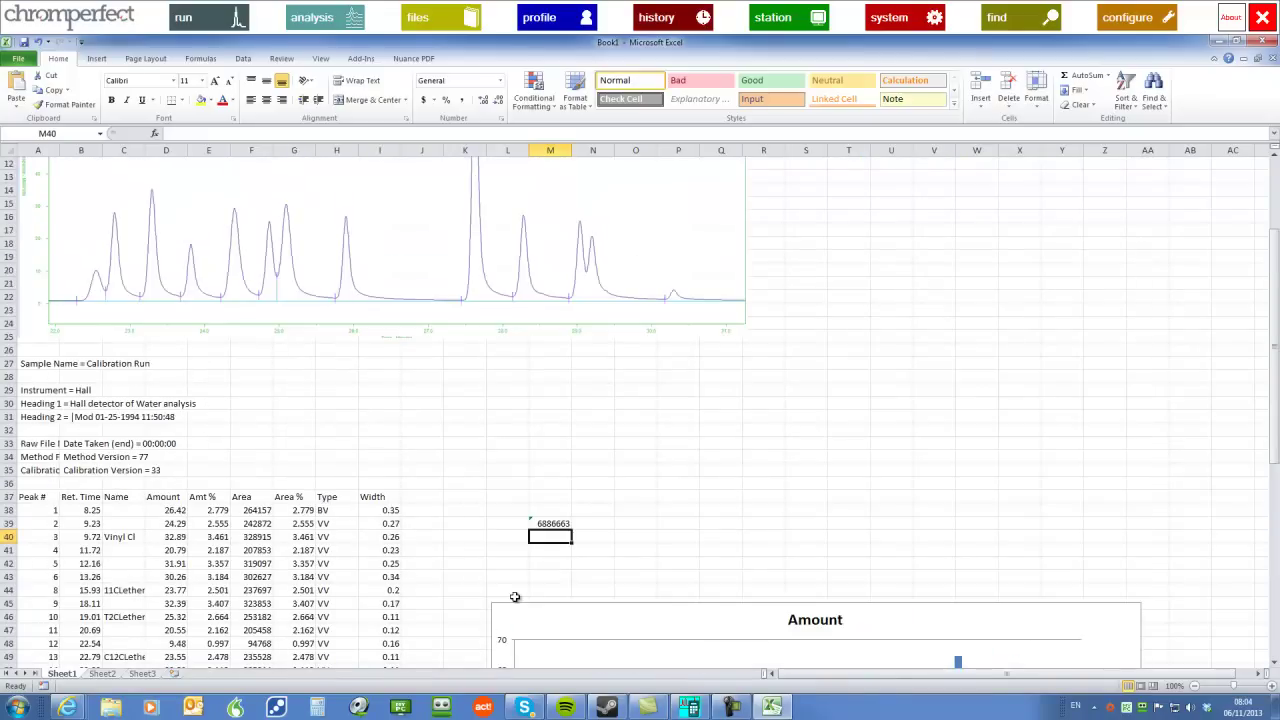
- Close Excel without saving, then close the Epa601B report and Overlay windows in Chromperfect
{"action": "left_click", "coordinate": [1265, 42]}
{"action": "left_click", "coordinate": [646, 386]}
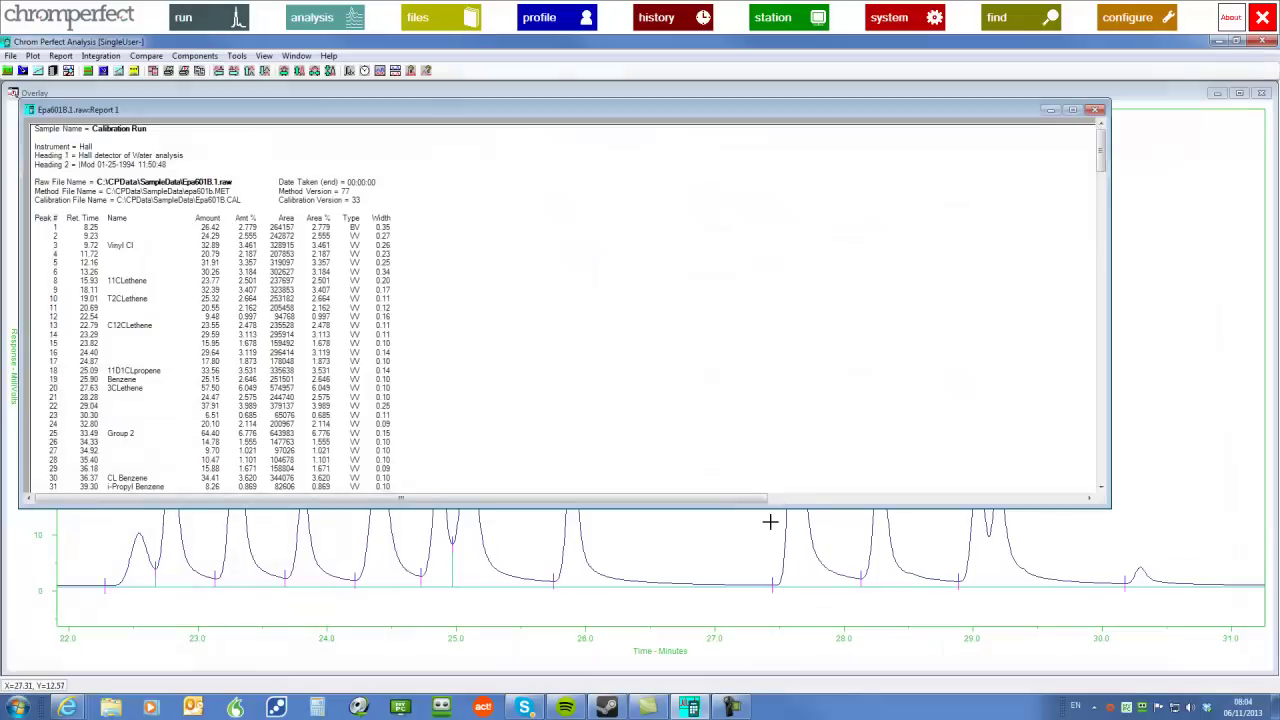
{"action": "left_click", "coordinate": [1095, 110]}
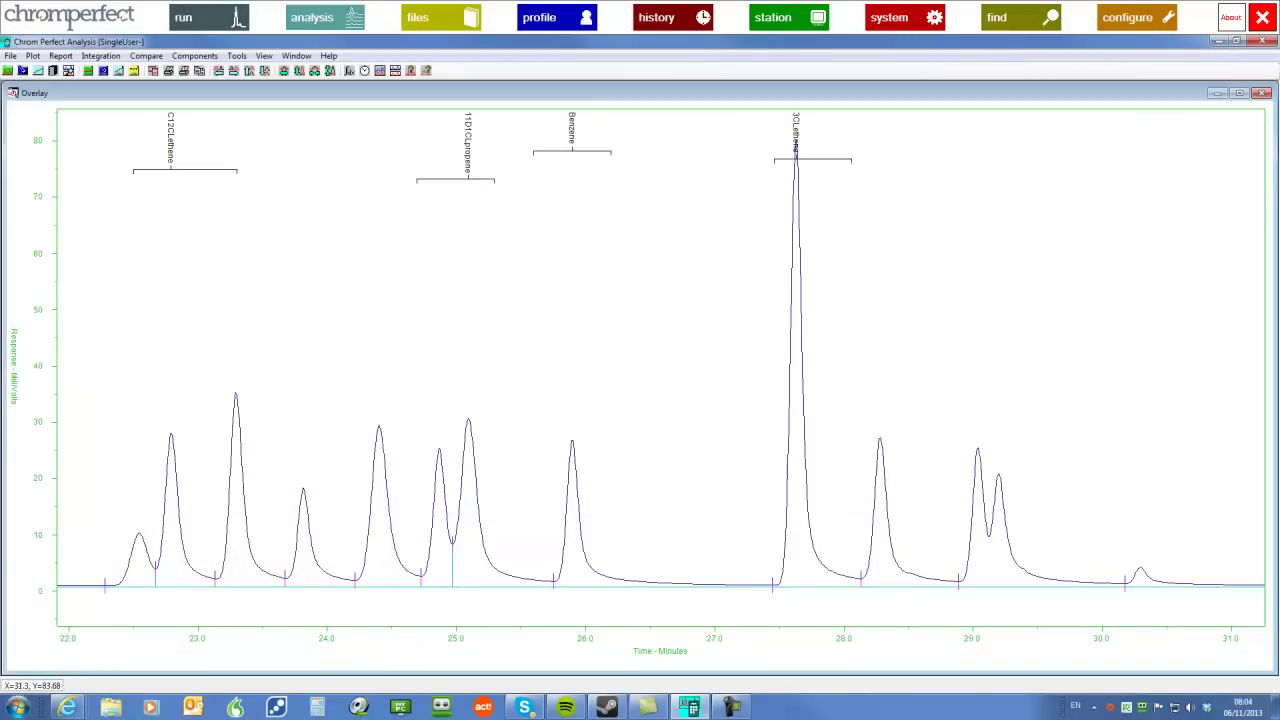
{"action": "left_click", "coordinate": [1262, 94]}
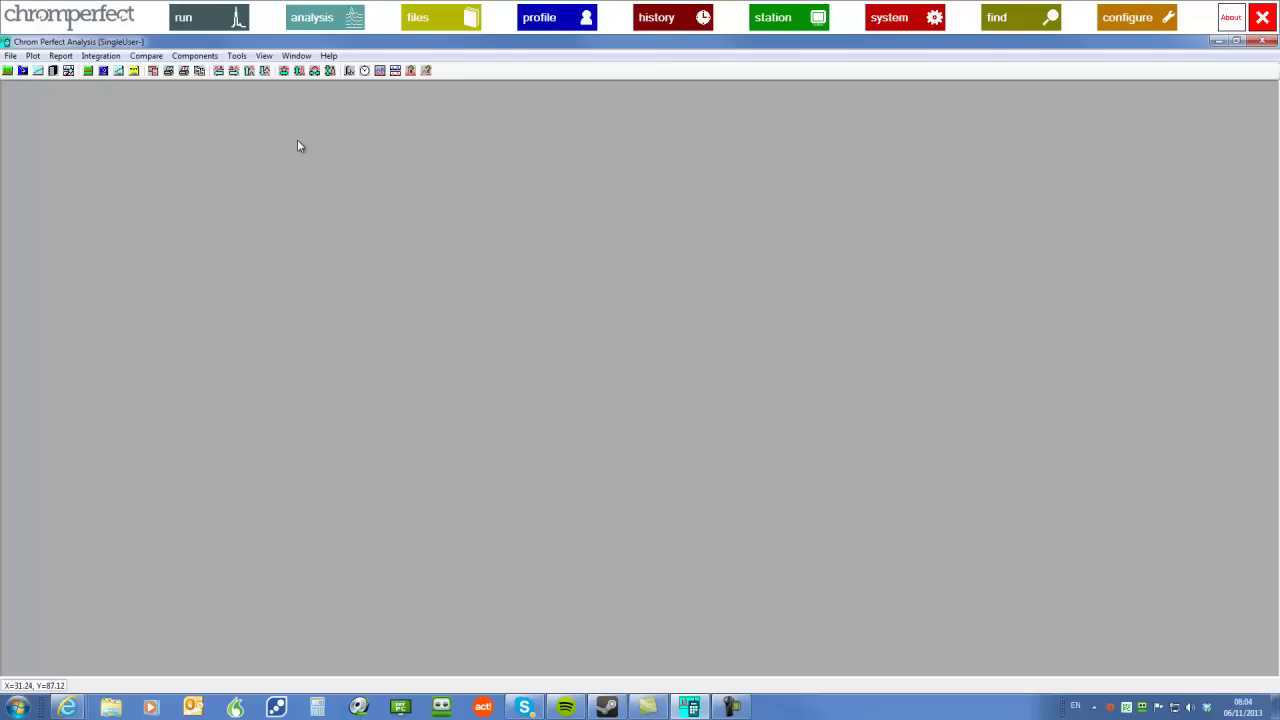
{"action": "left_click", "coordinate": [237, 57]}
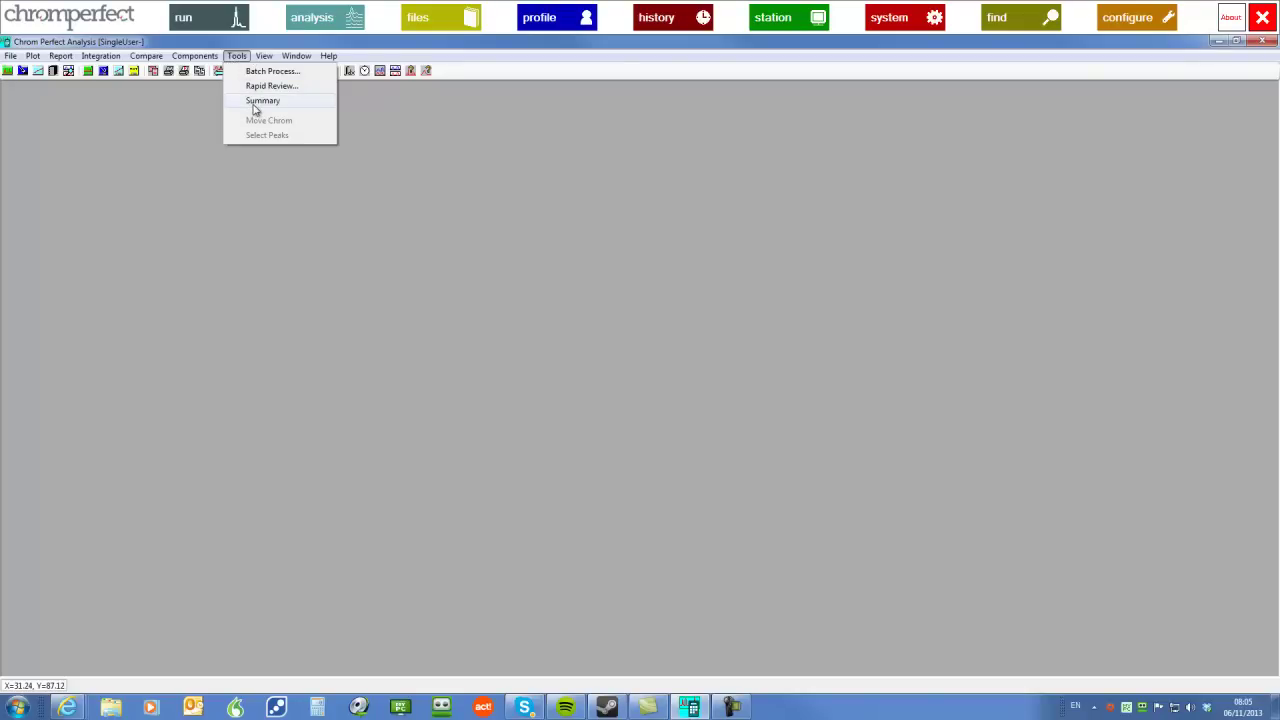
- Start the Summary tool and tick every peak item, from Area % through Tailing and Kurtosis
{"action": "left_click", "coordinate": [254, 104]}
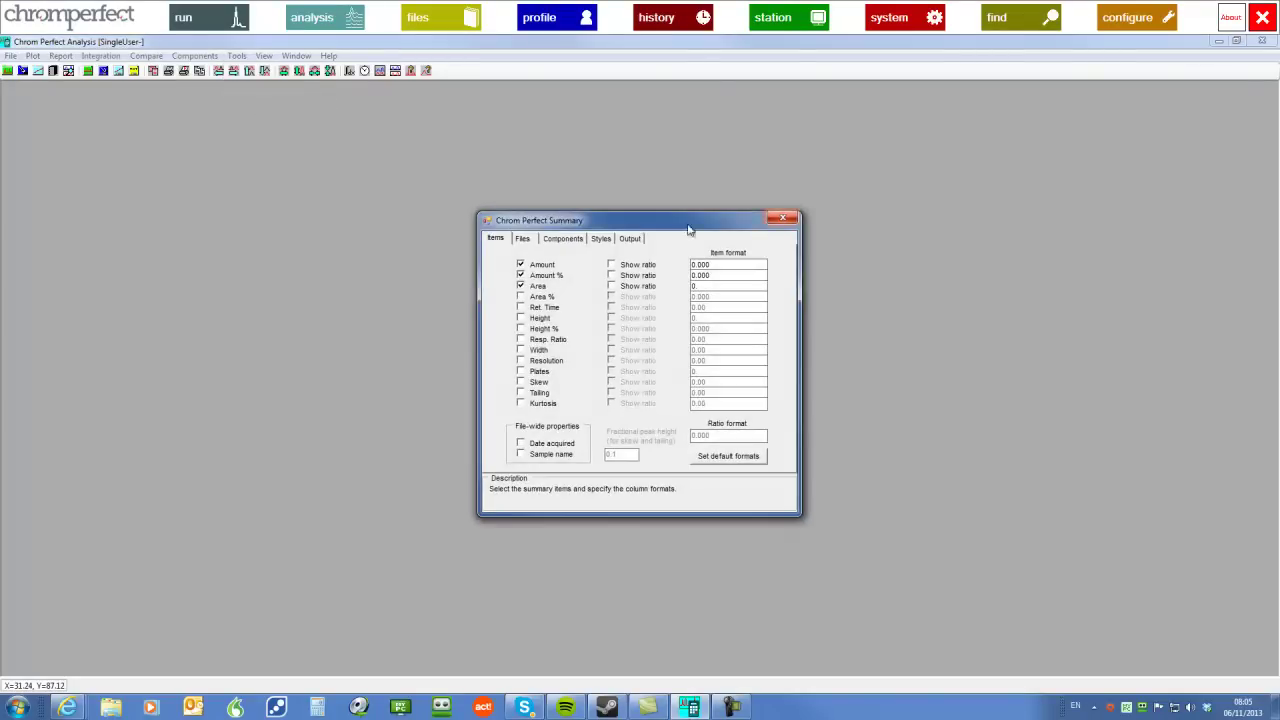
{"action": "left_click", "coordinate": [533, 298]}
{"action": "left_click", "coordinate": [535, 307]}
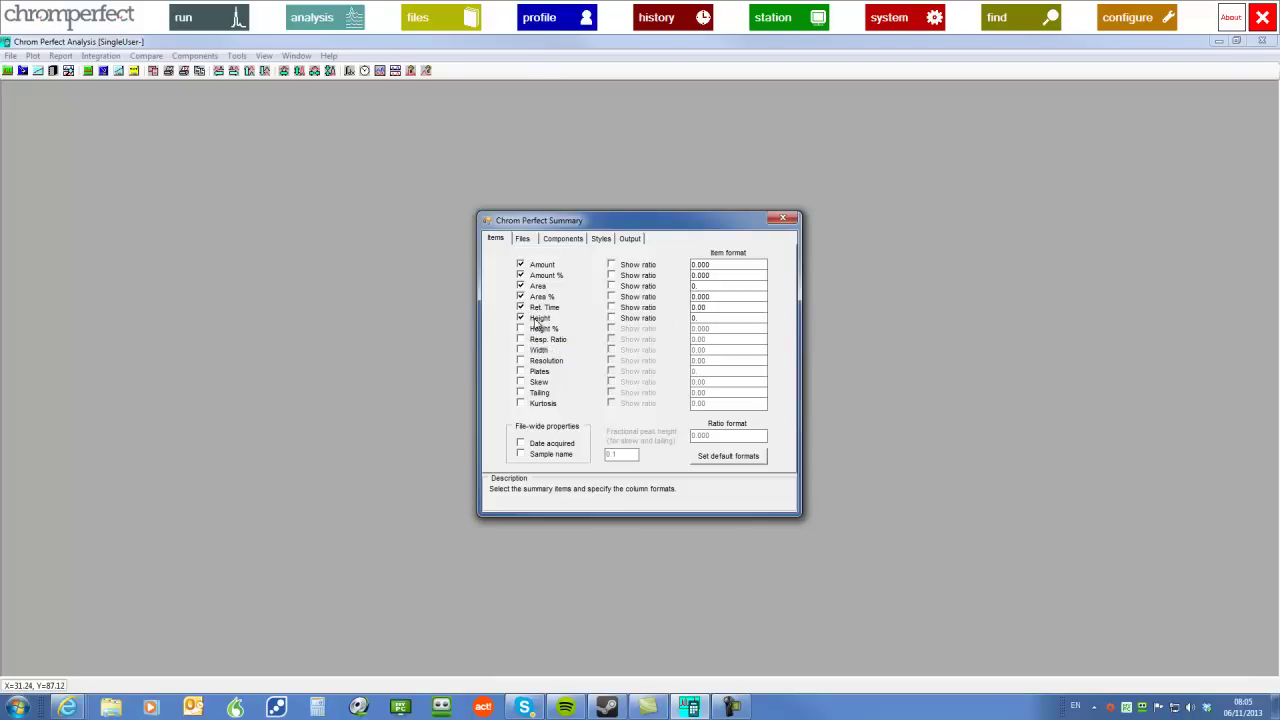
{"action": "left_click", "coordinate": [537, 329]}
{"action": "left_click", "coordinate": [537, 340]}
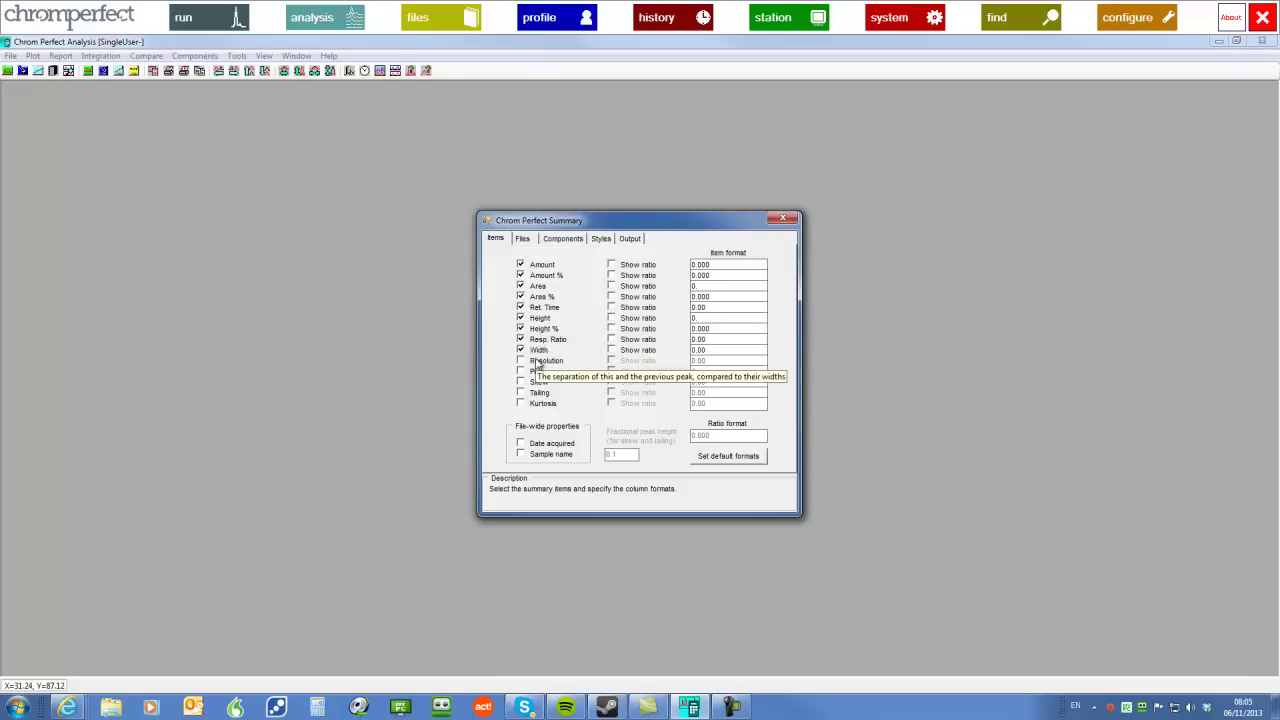
{"action": "left_click", "coordinate": [537, 361]}
{"action": "left_click", "coordinate": [537, 371]}
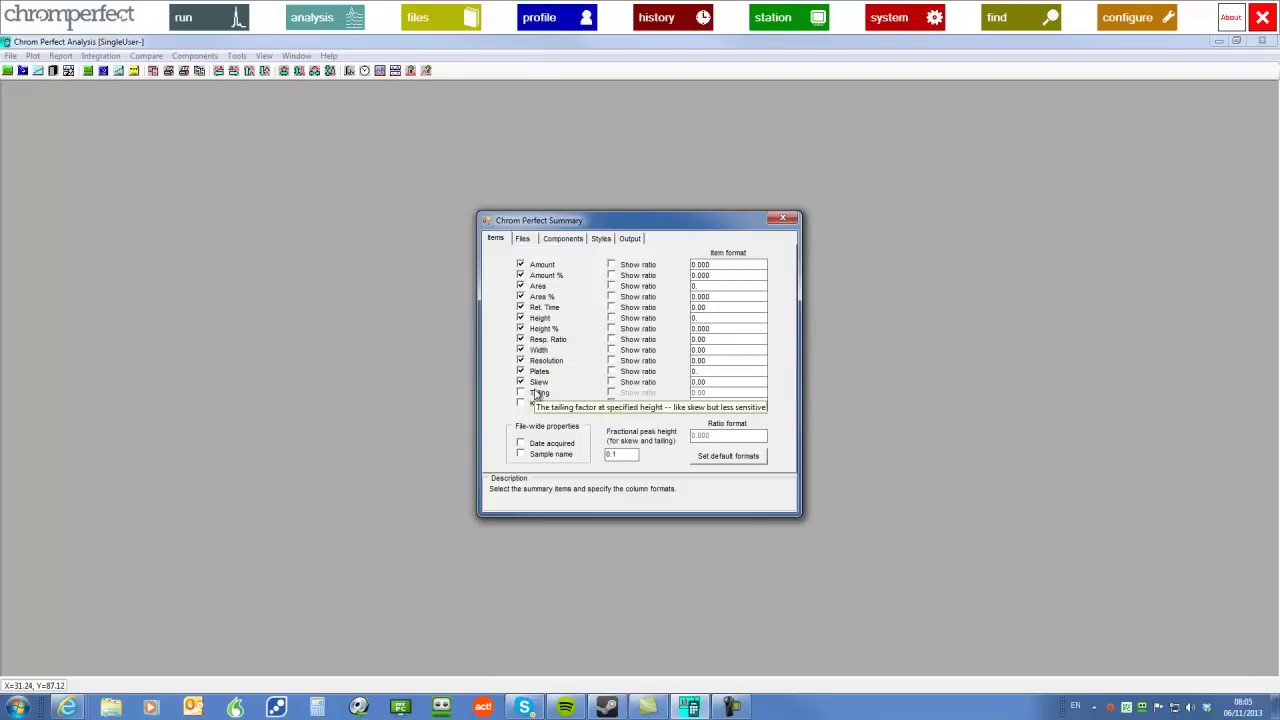
{"action": "left_click", "coordinate": [537, 392]}
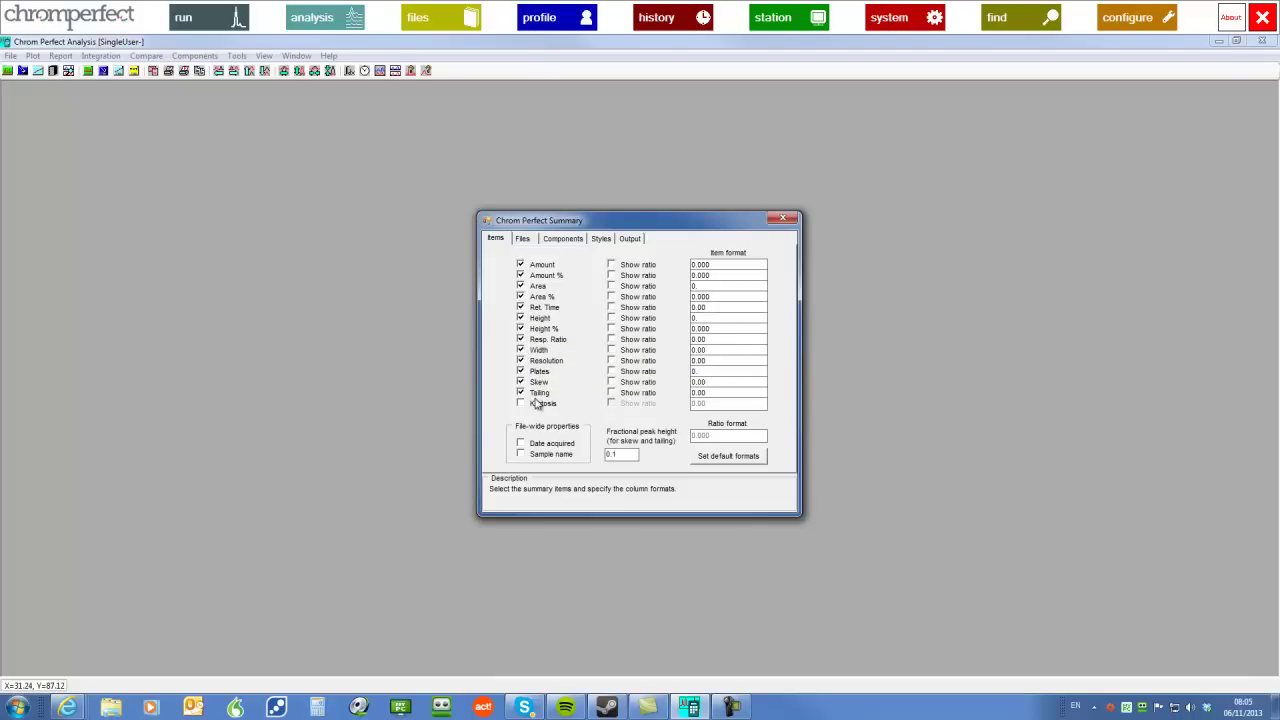
- Turn on Show ratio for Amount, Area % and Height %
{"action": "left_click", "coordinate": [612, 265]}
{"action": "left_click", "coordinate": [612, 297]}
{"action": "left_click", "coordinate": [612, 329]}
- Add the data files Bsa.04 through Bsa.08 from SampleData to the summary
{"action": "left_click", "coordinate": [524, 240]}
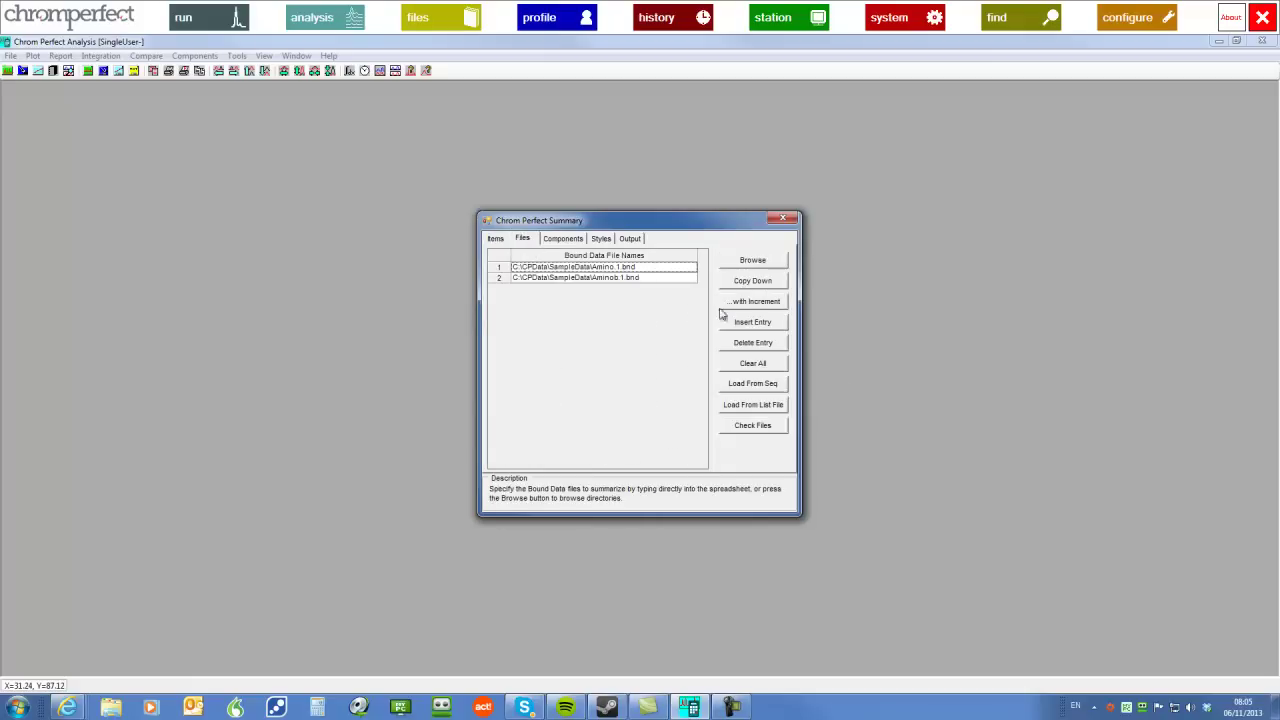
{"action": "left_click", "coordinate": [752, 262]}
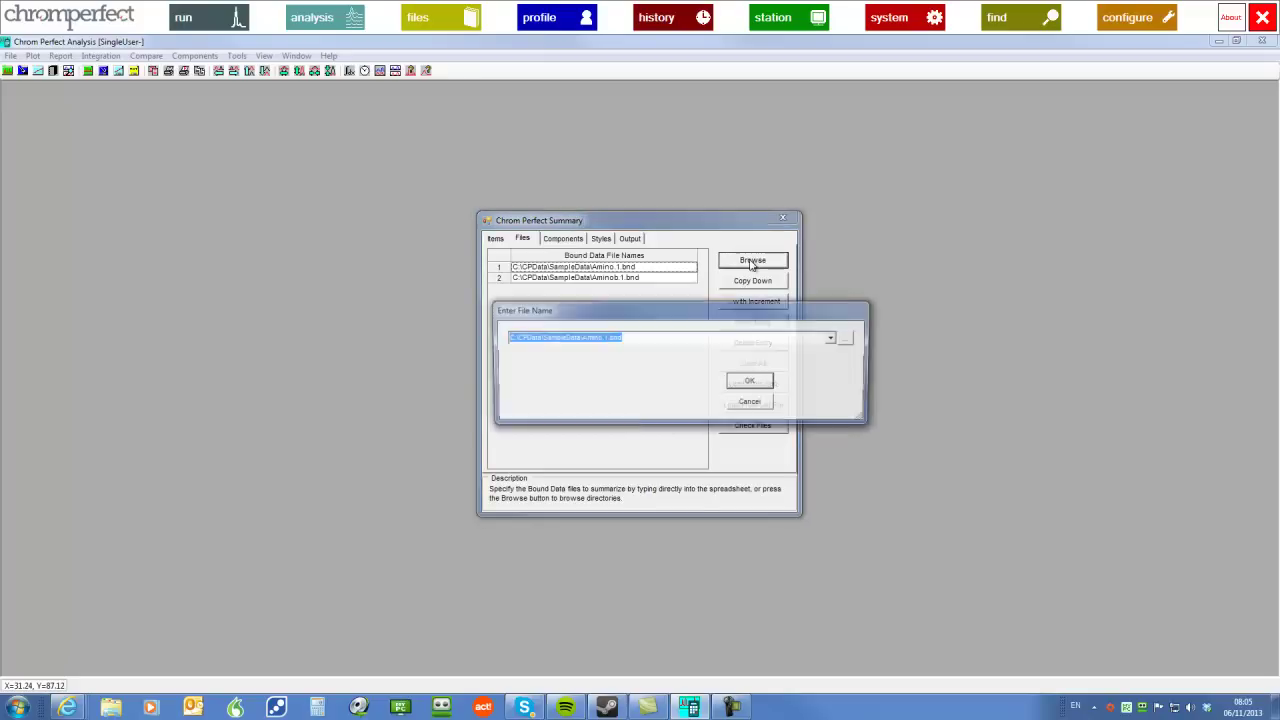
{"action": "left_click", "coordinate": [851, 342]}
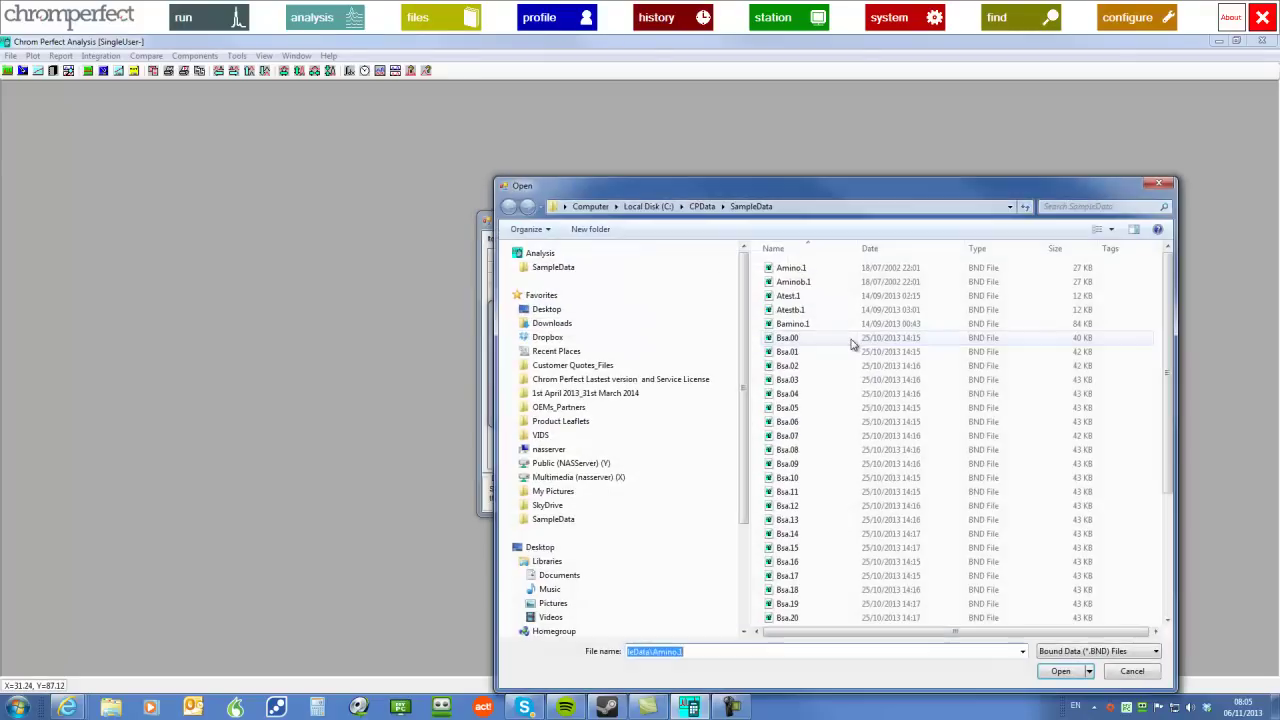
{"action": "left_click", "coordinate": [797, 394]}
{"action": "left_click", "coordinate": [795, 452], "text": "shift"}
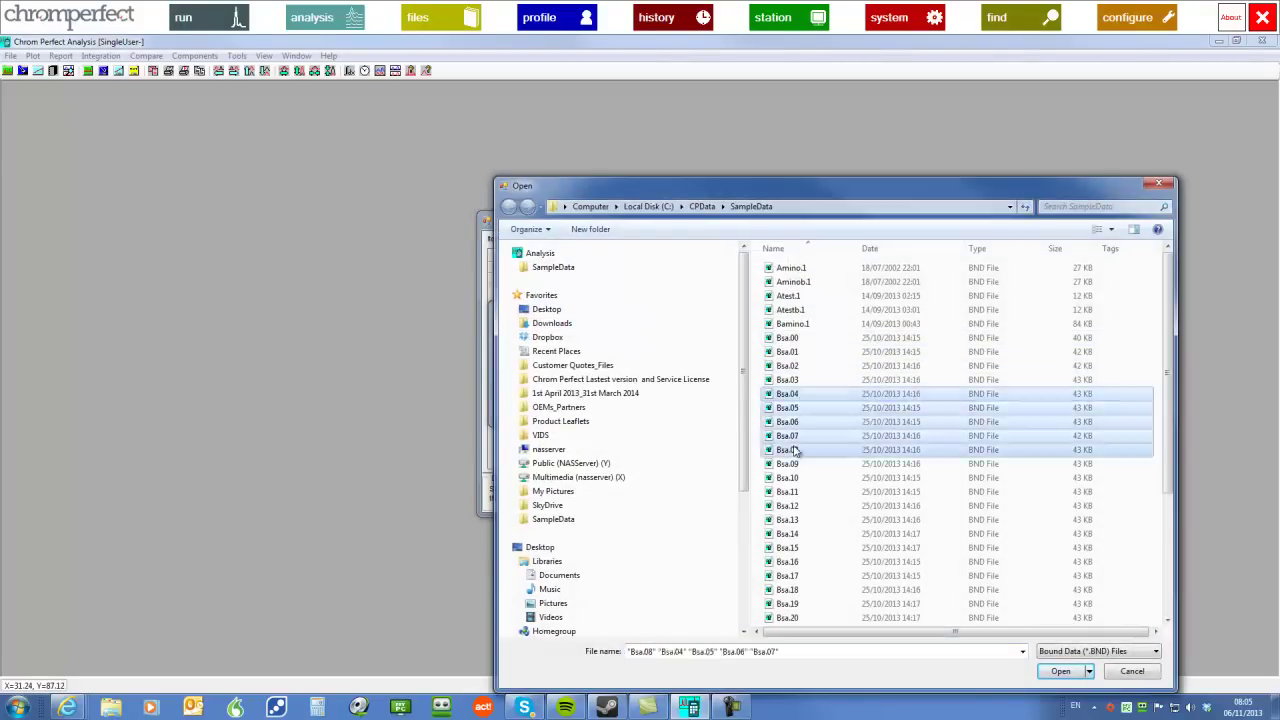
{"action": "left_click", "coordinate": [1058, 671]}
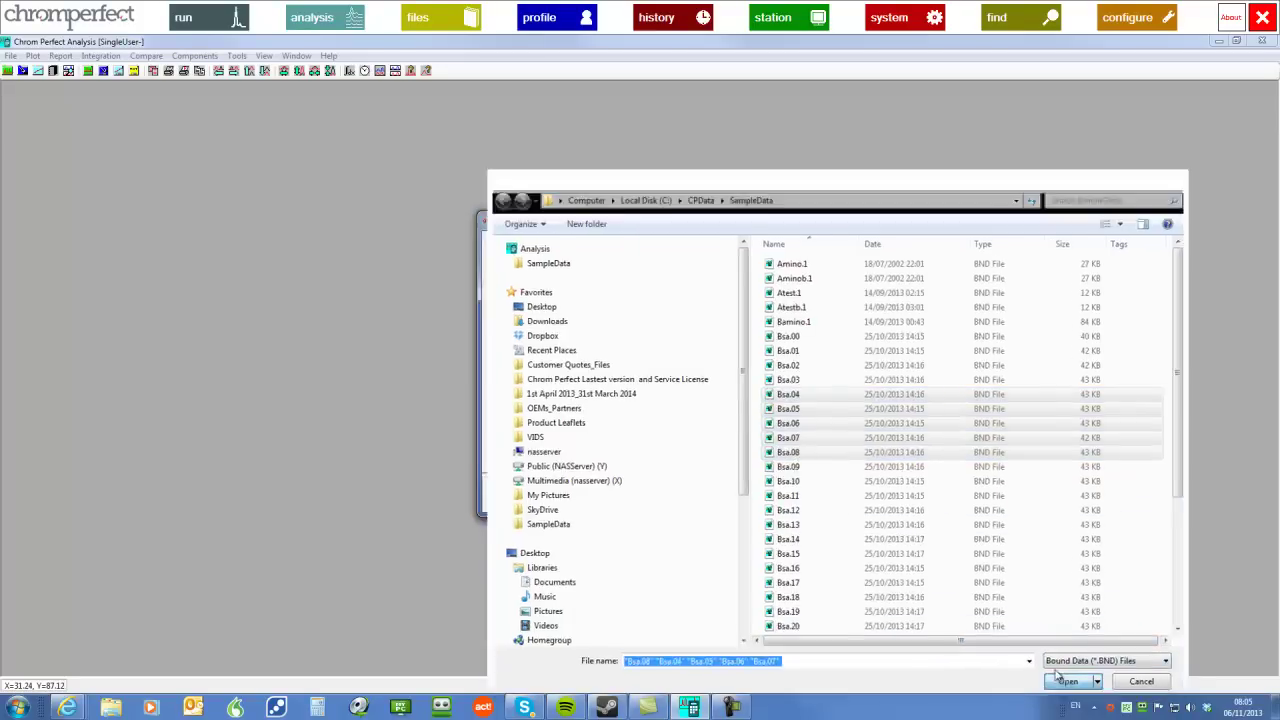
- Report the largest peaks in each file and generate the summary report
{"action": "left_click", "coordinate": [563, 238]}
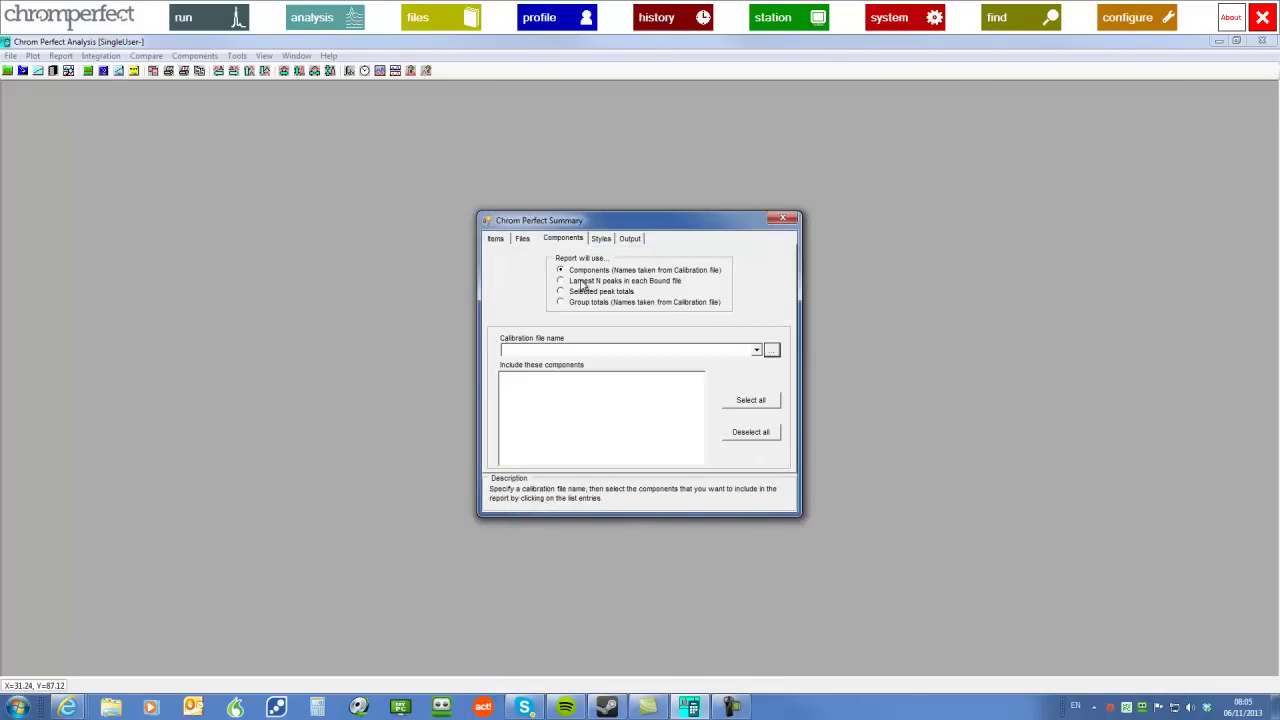
{"action": "left_click", "coordinate": [583, 286]}
{"action": "left_click", "coordinate": [733, 410]}
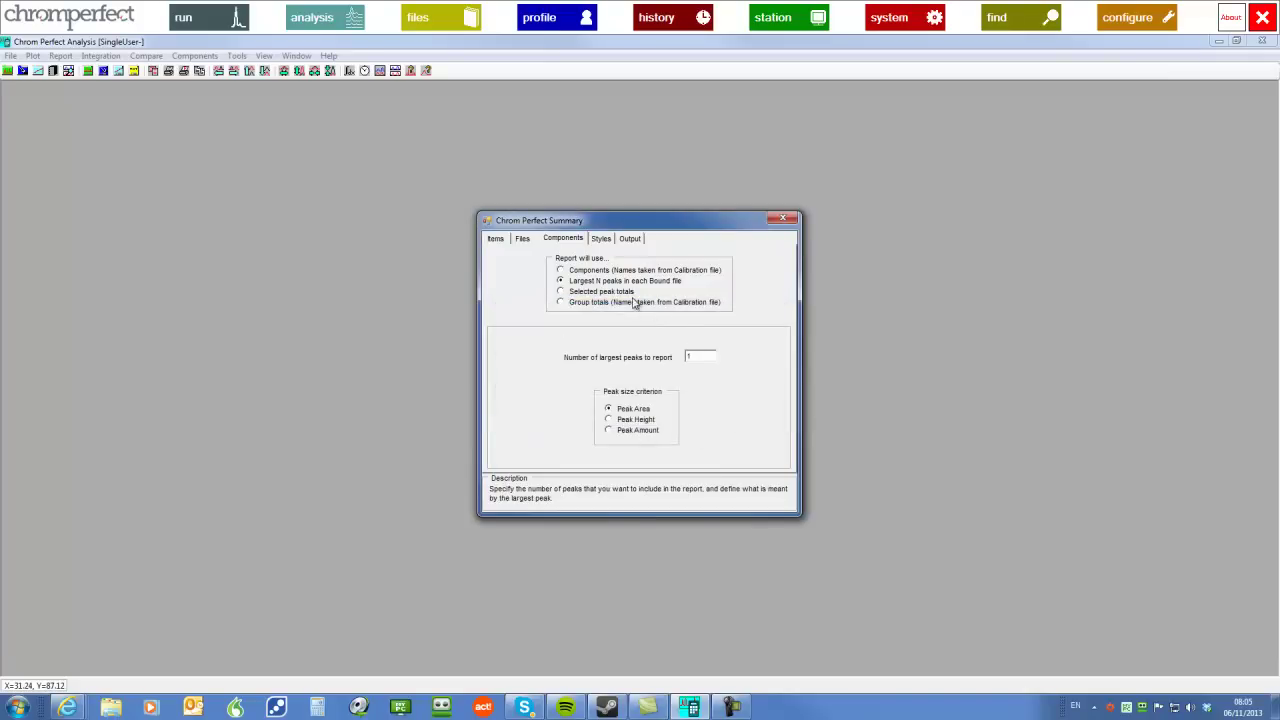
{"action": "left_click", "coordinate": [601, 240]}
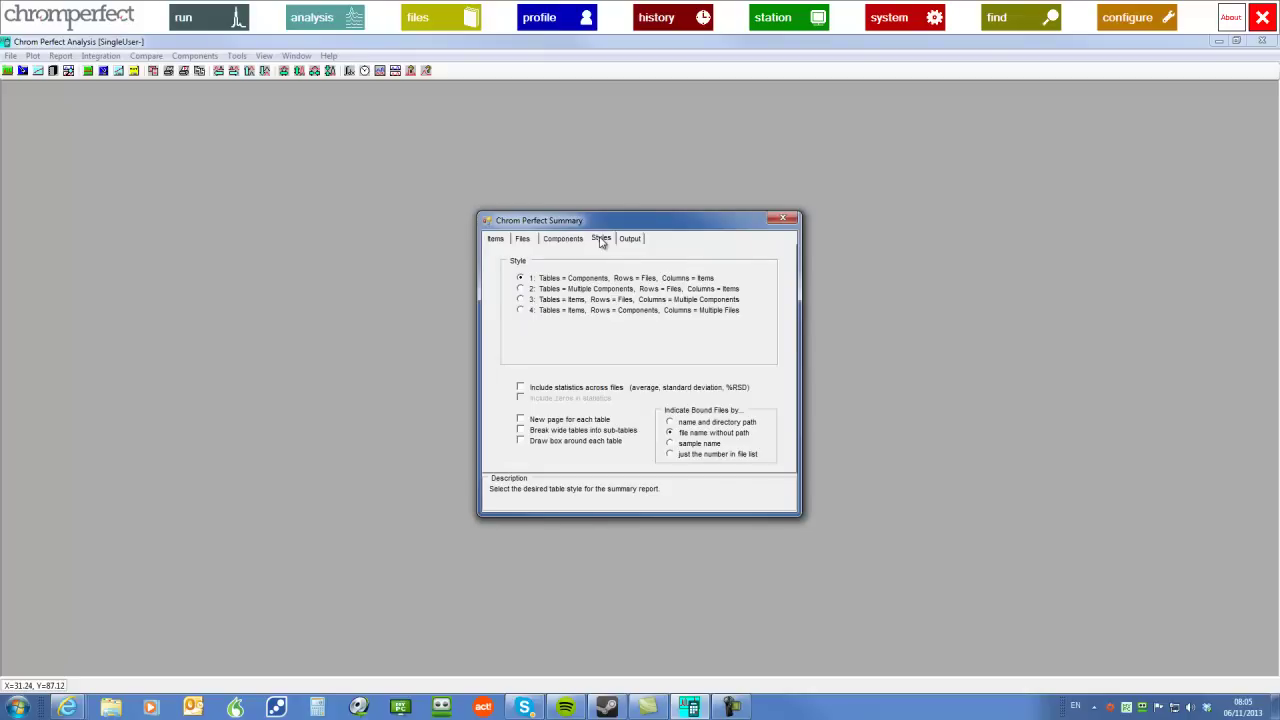
{"action": "left_click", "coordinate": [629, 240]}
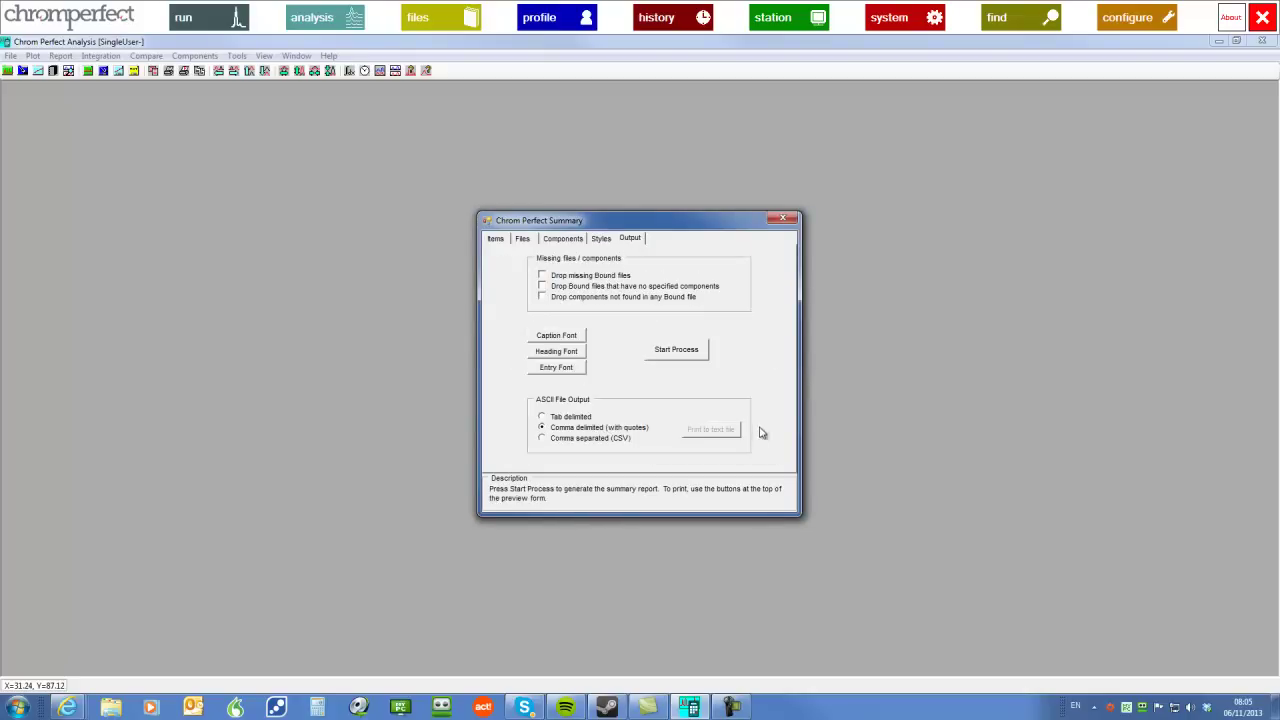
{"action": "left_click", "coordinate": [667, 358]}
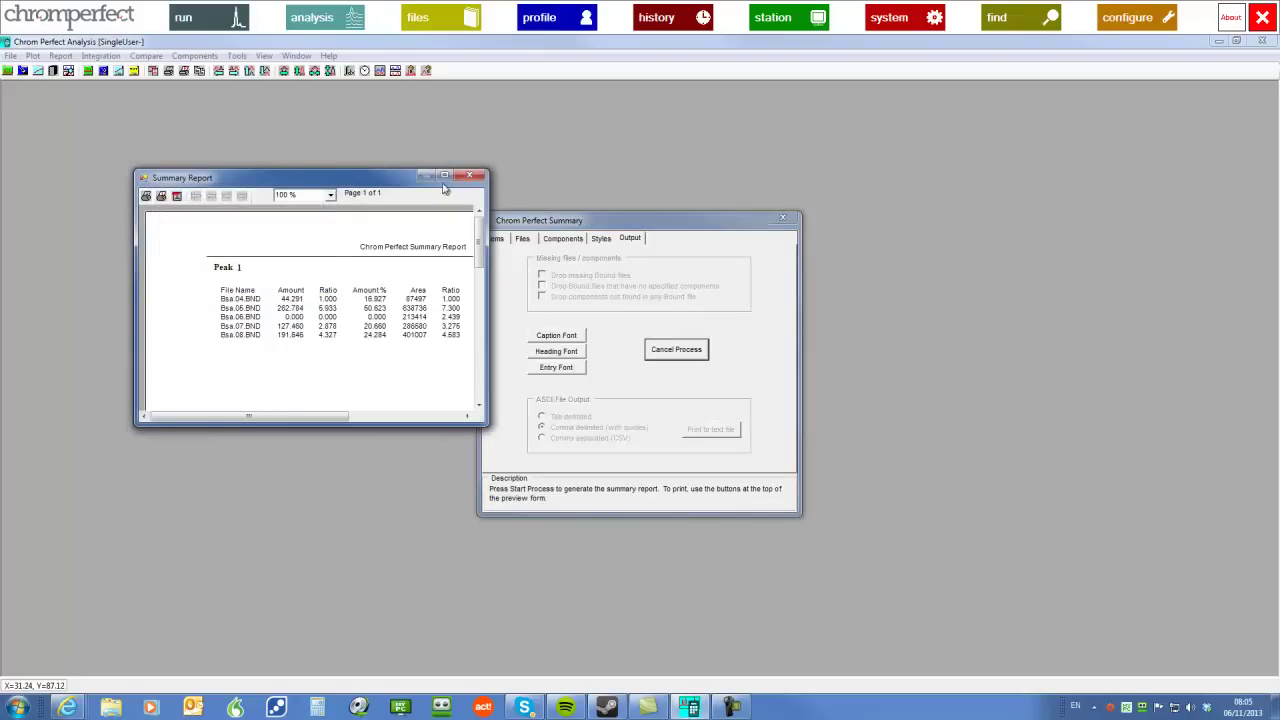
- Maximize the summary report preview to review the Peak 1 table, then close it
{"action": "left_click", "coordinate": [444, 176]}
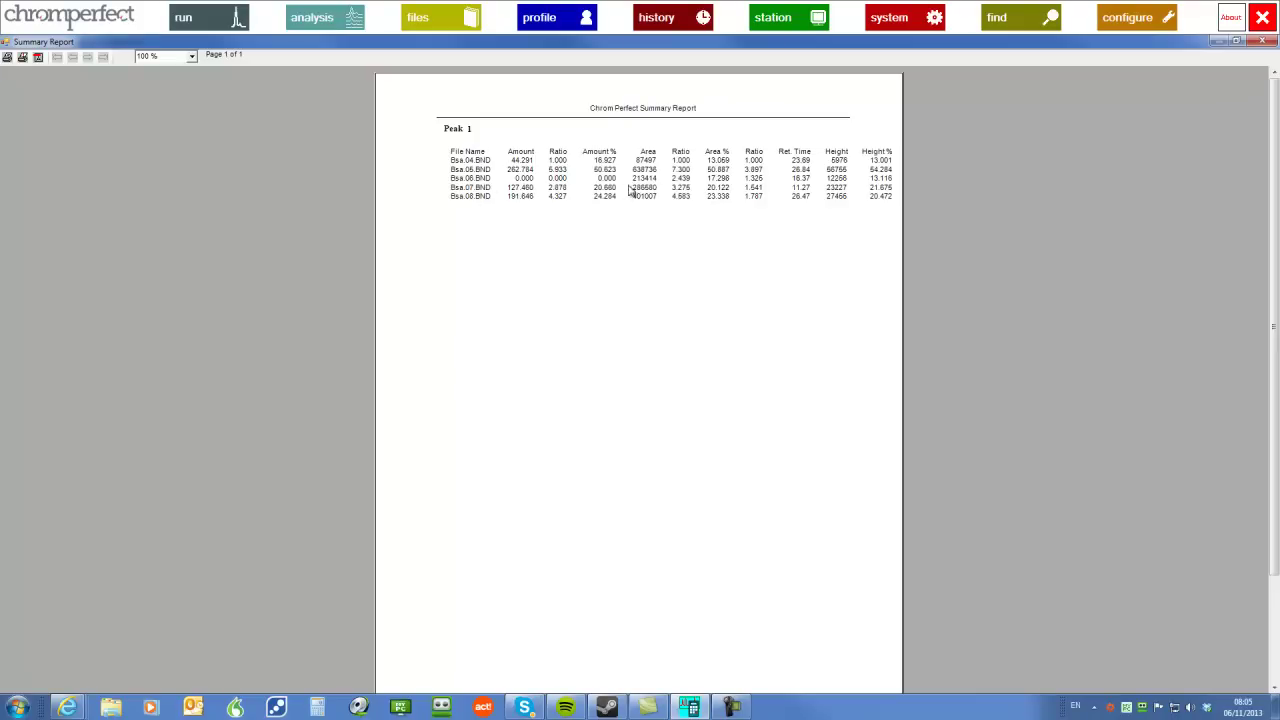
{"action": "left_click", "coordinate": [1263, 41]}
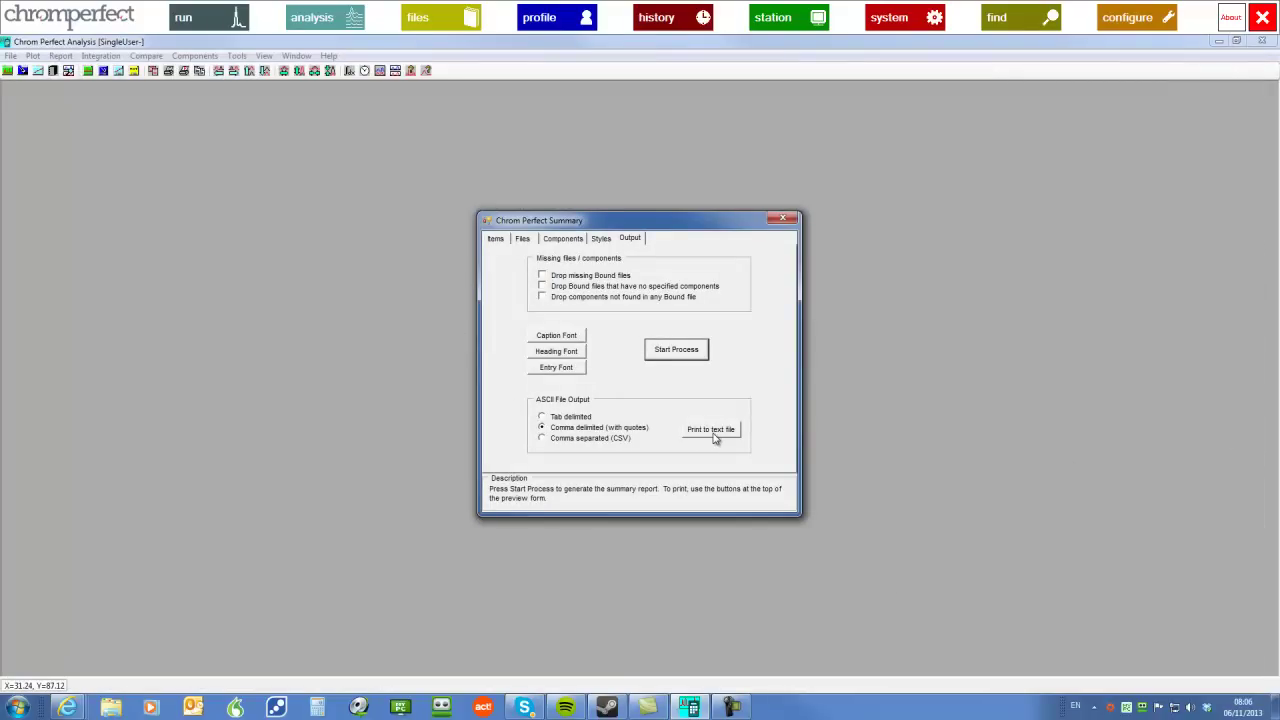
- Export the summary as a comma-separated text file named Summary in C:\CPData\SampleData
{"action": "left_click", "coordinate": [542, 441]}
{"action": "left_click", "coordinate": [707, 432]}
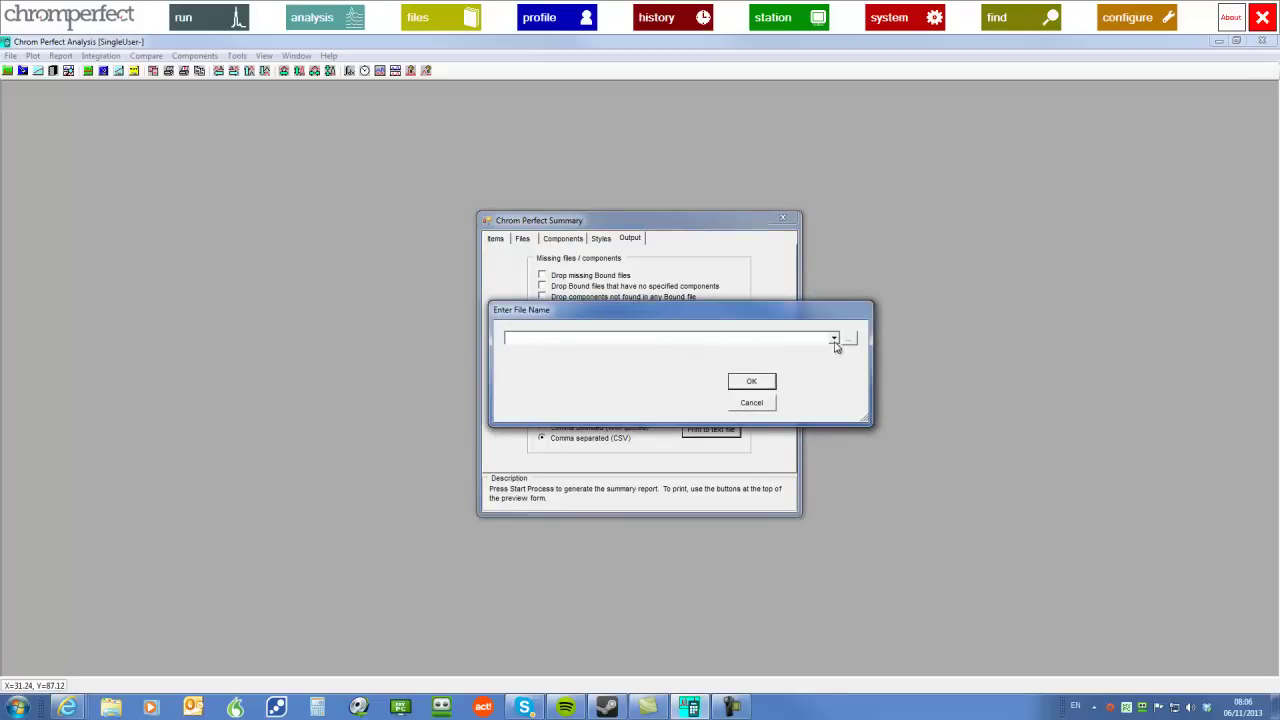
{"action": "left_click", "coordinate": [849, 340]}
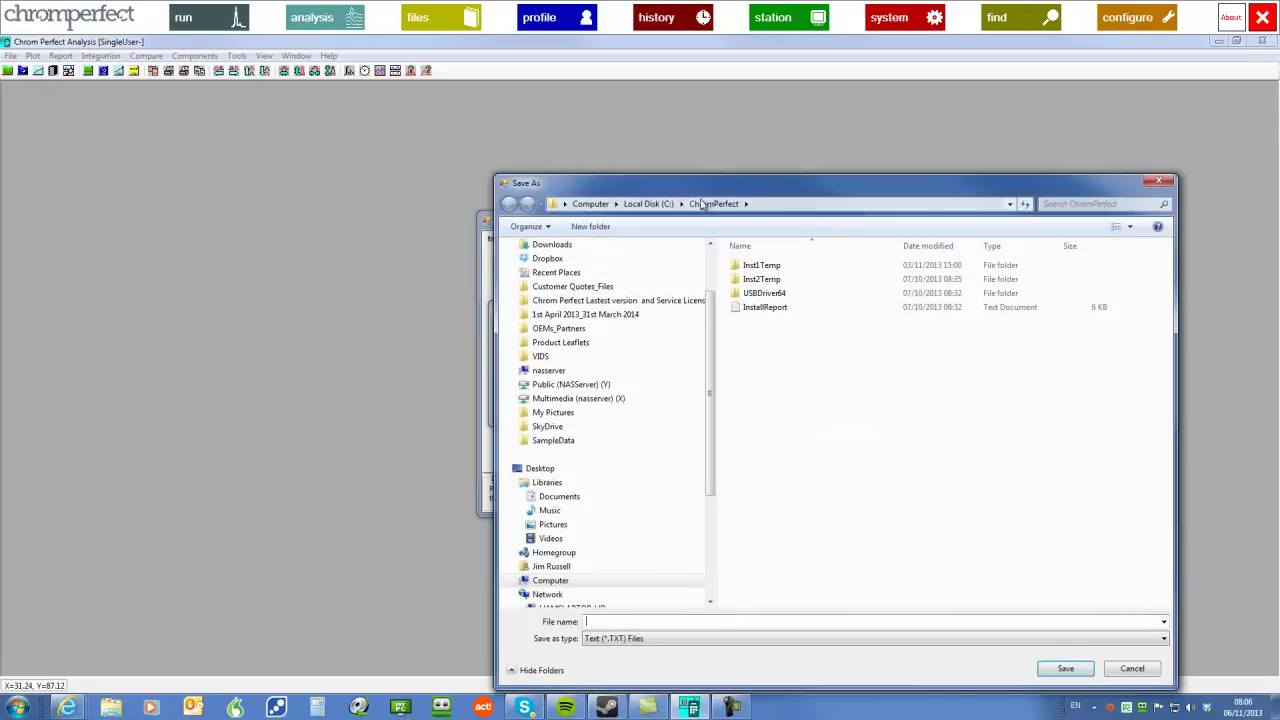
{"action": "left_click", "coordinate": [681, 204]}
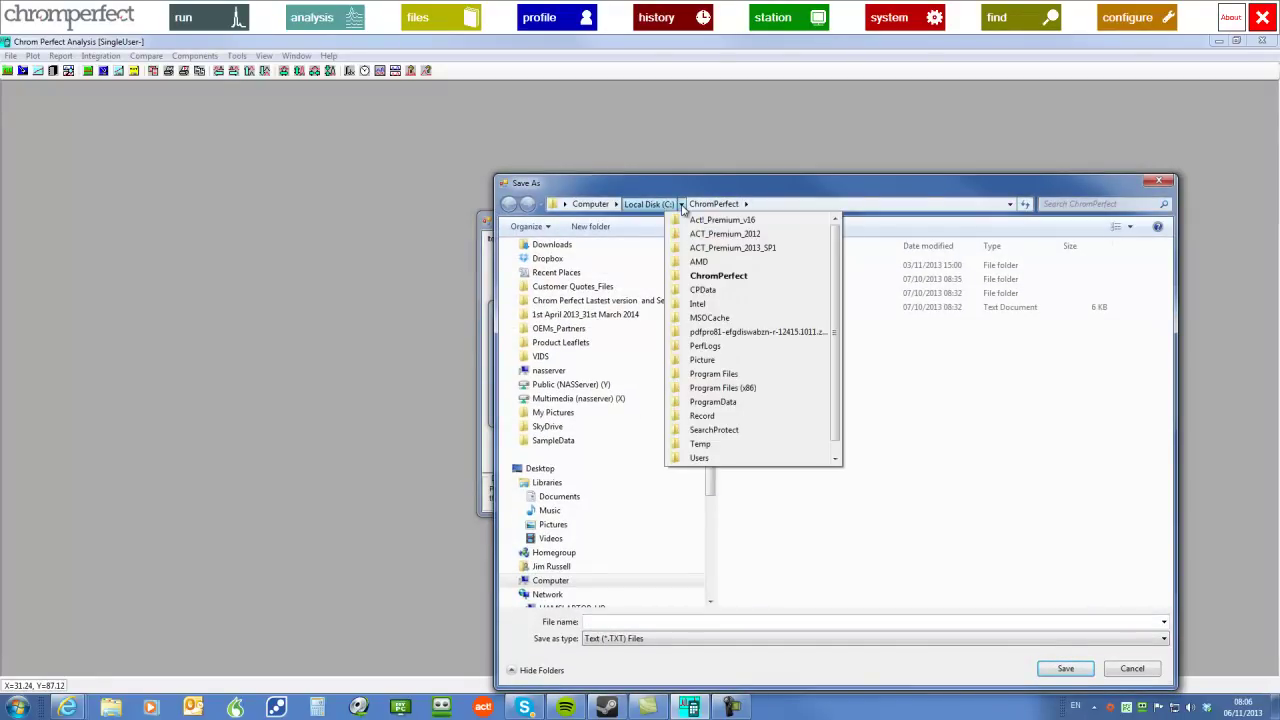
{"action": "left_click", "coordinate": [703, 290]}
{"action": "double_click", "coordinate": [778, 307]}
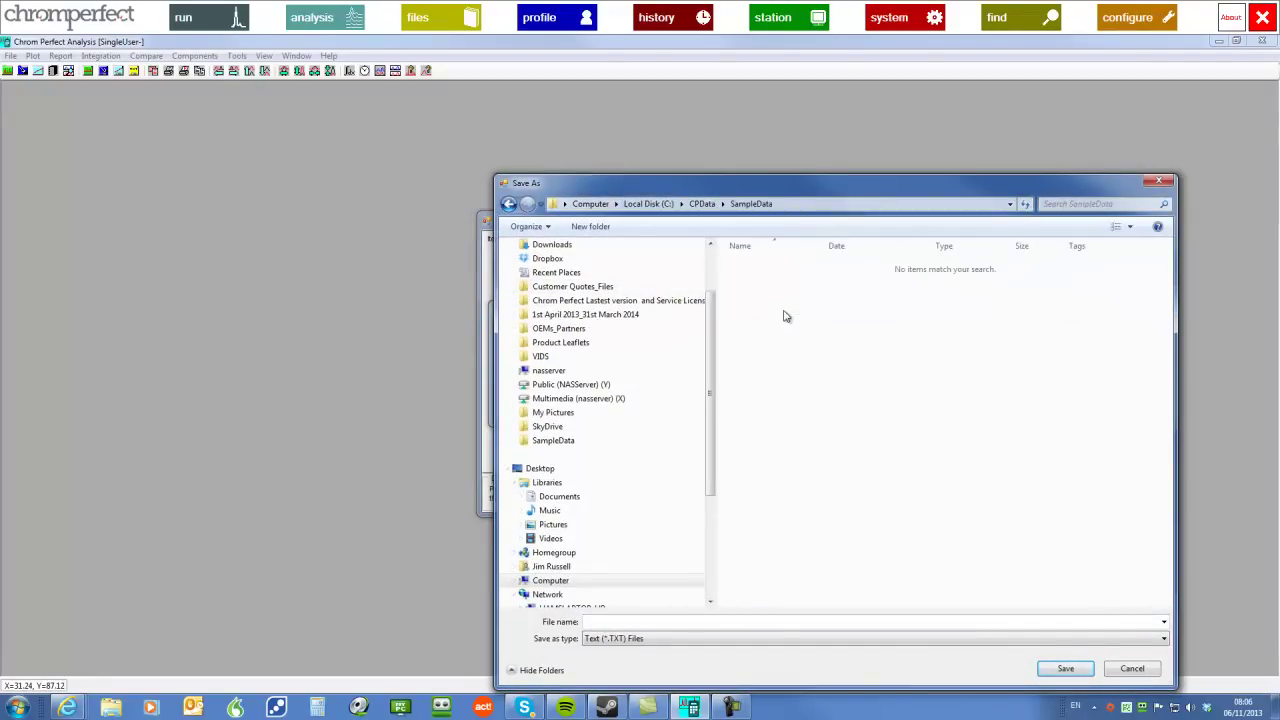
{"action": "left_click", "coordinate": [589, 621]}
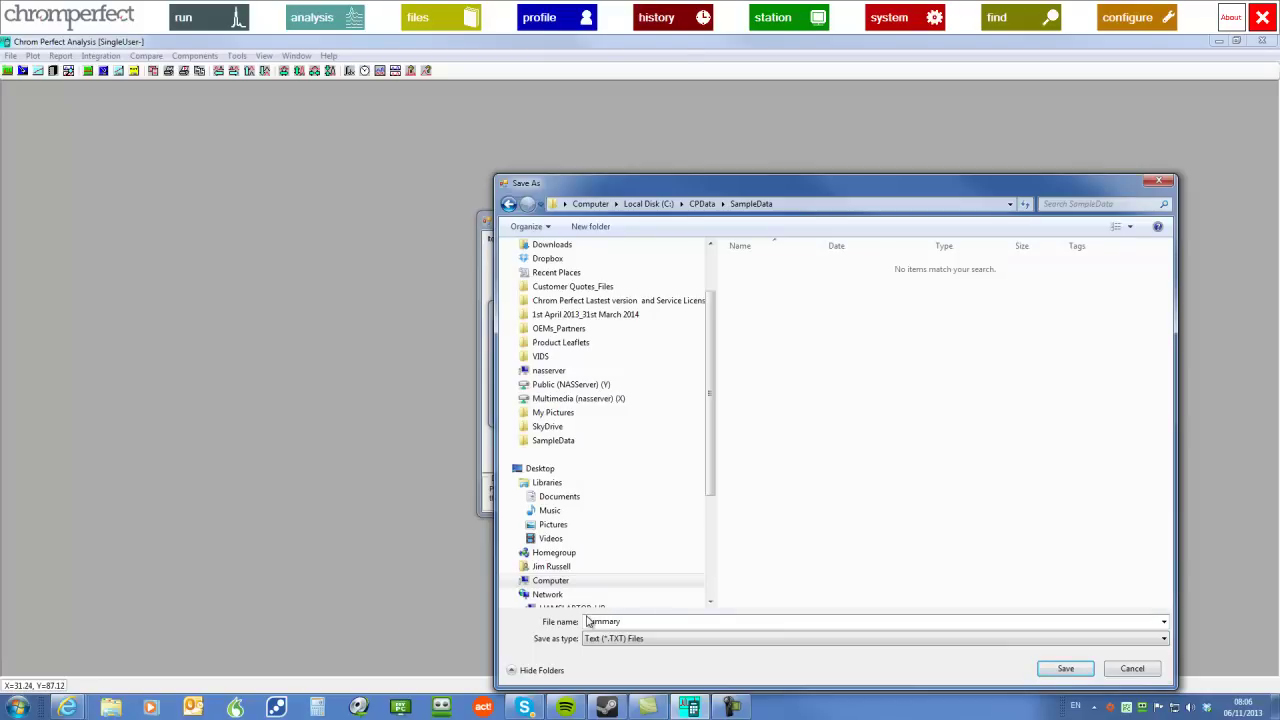
{"action": "key", "text": "Return"}
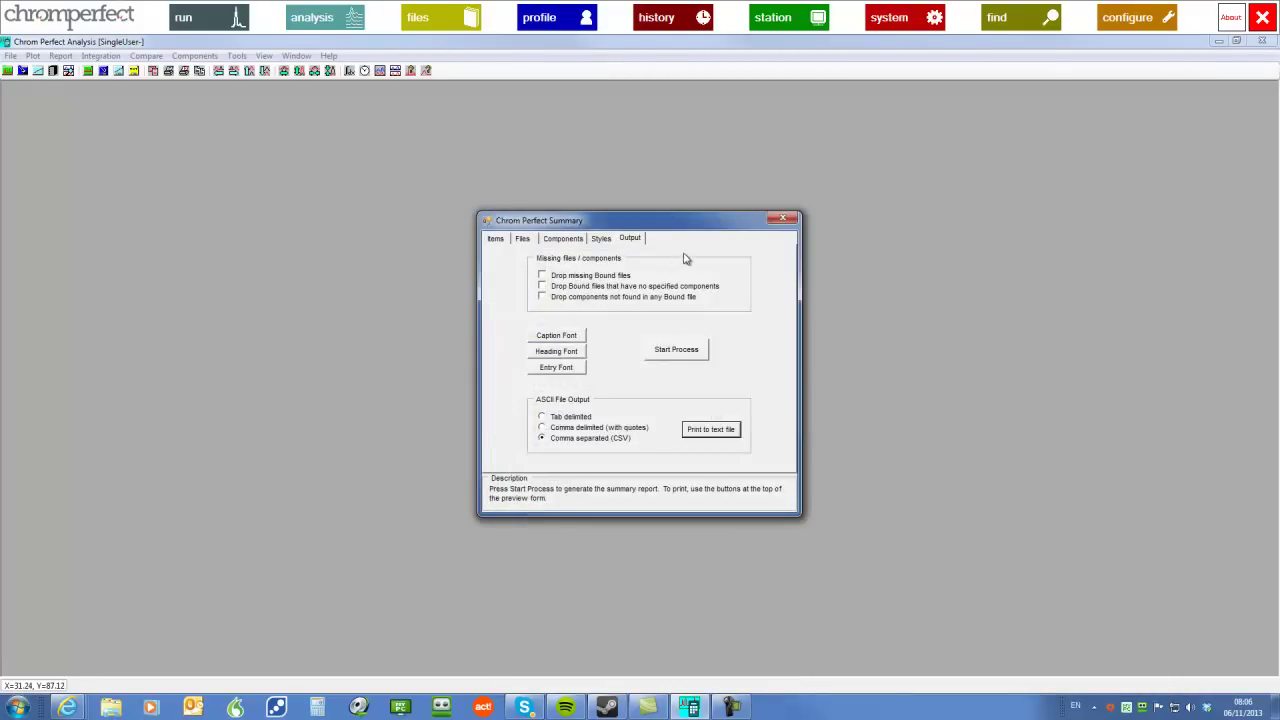
- Close the Summary dialog and launch Microsoft Excel 2010
{"action": "left_click", "coordinate": [783, 218]}
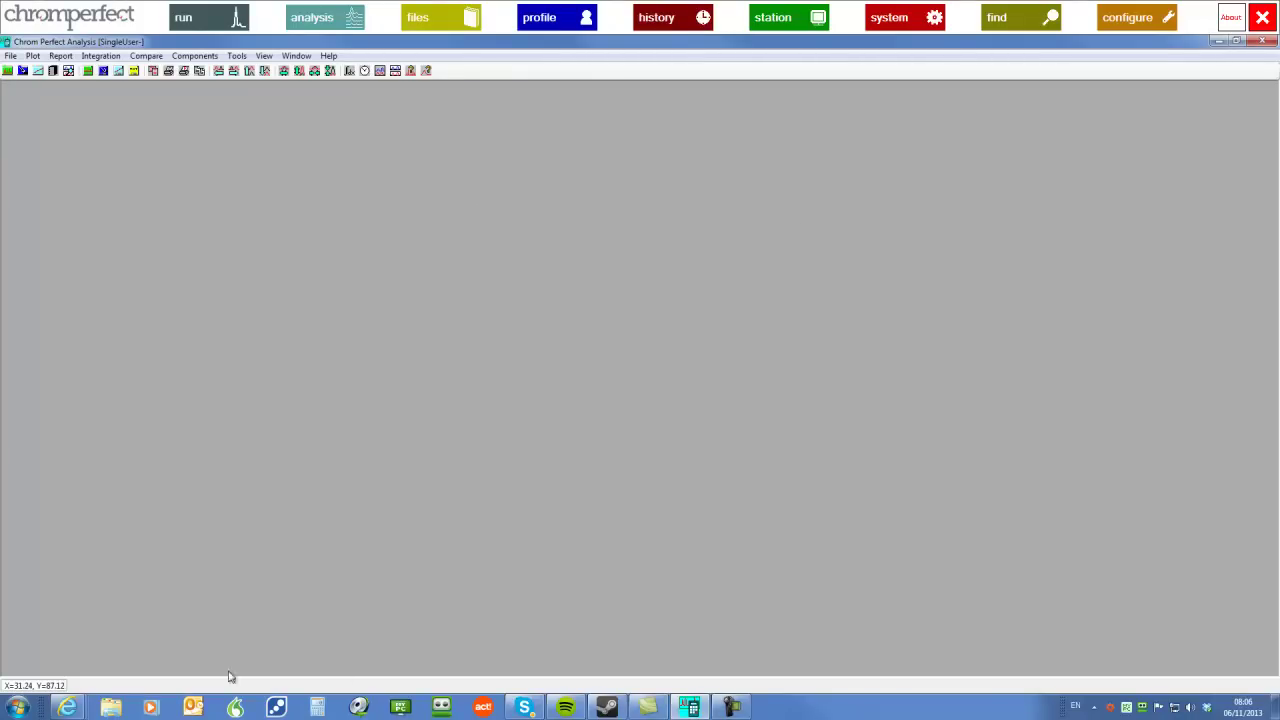
{"action": "left_click", "coordinate": [14, 708]}
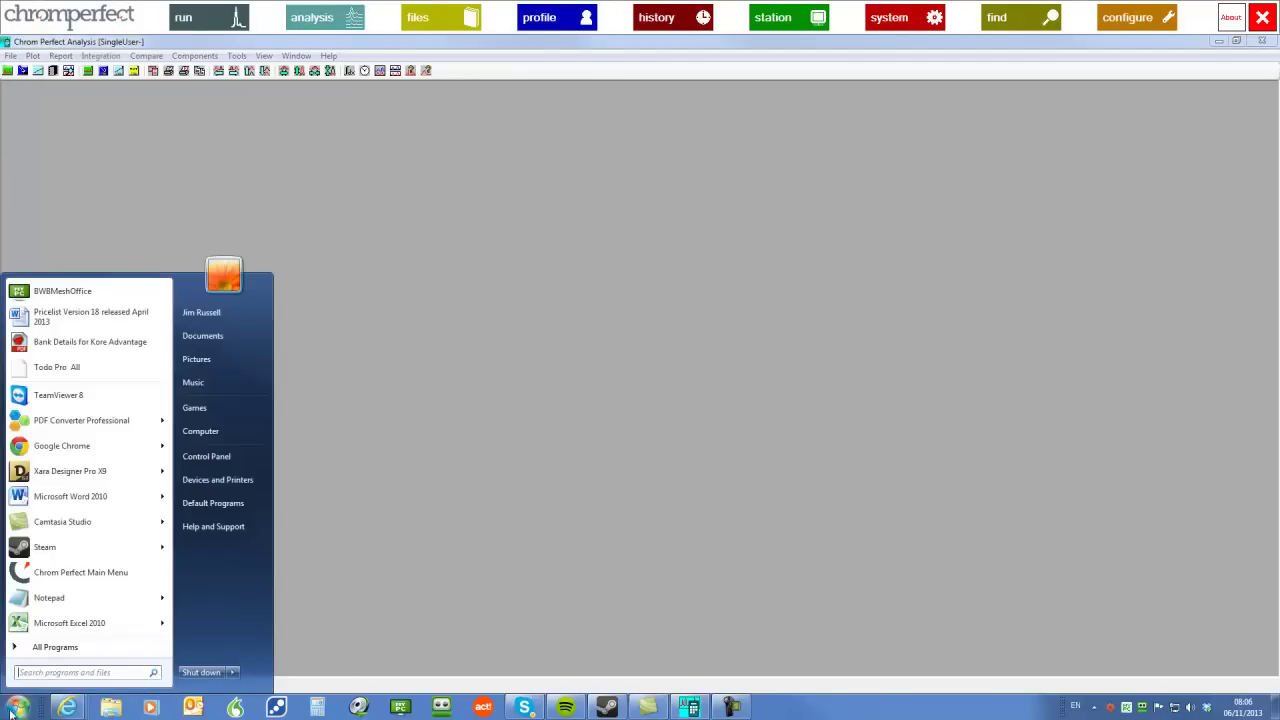
{"action": "left_click", "coordinate": [69, 622]}
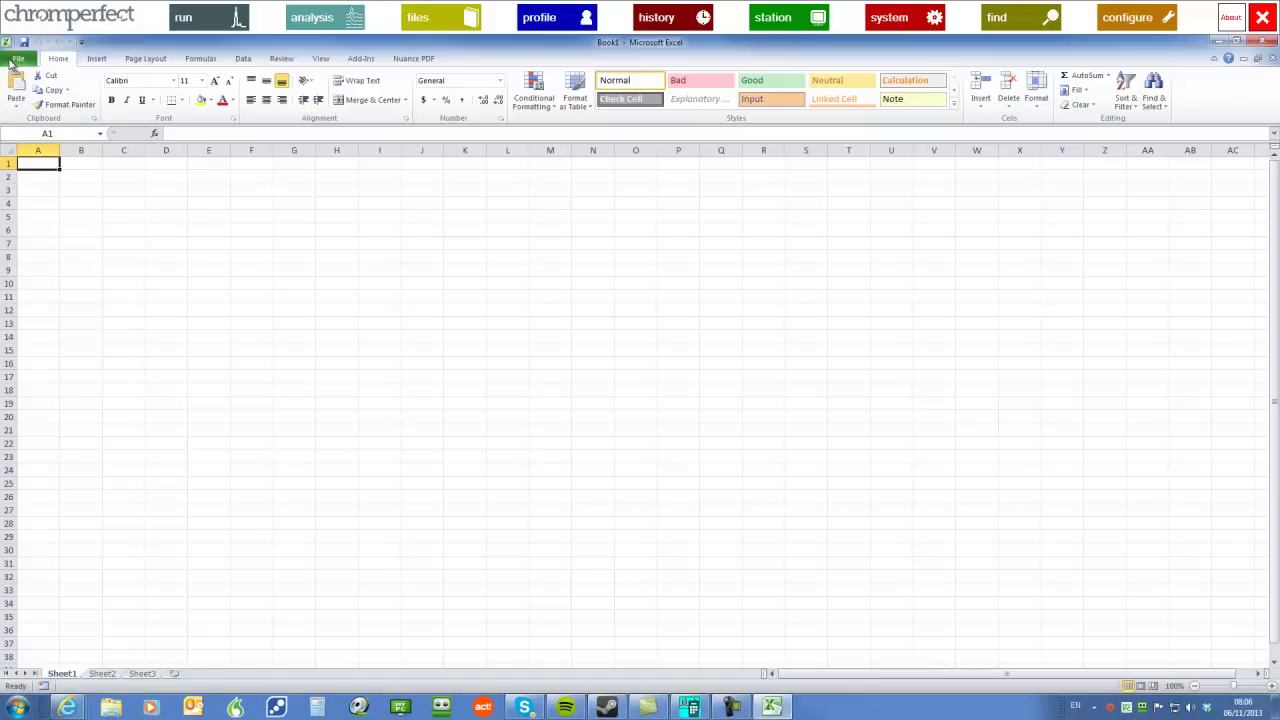
- In Excel's Open dialog, set the file type filter to All Files
{"action": "left_click", "coordinate": [12, 60]}
{"action": "left_click", "coordinate": [37, 118]}
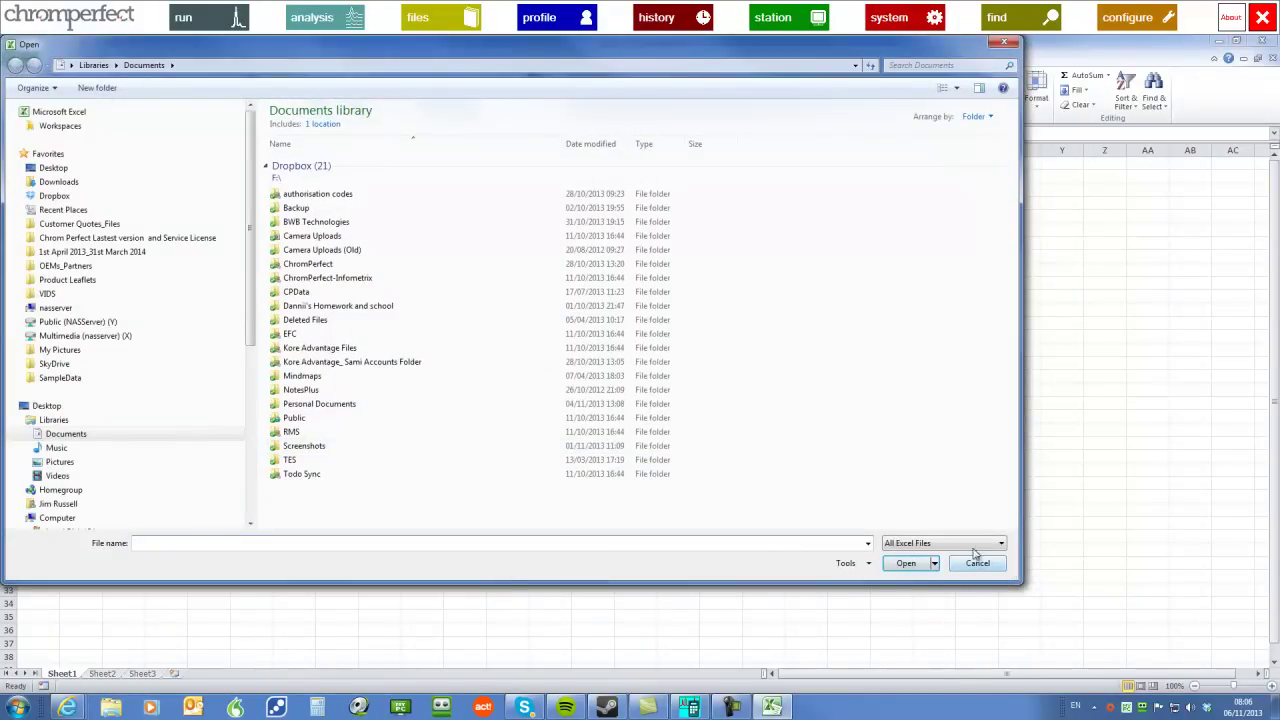
{"action": "left_click", "coordinate": [975, 545]}
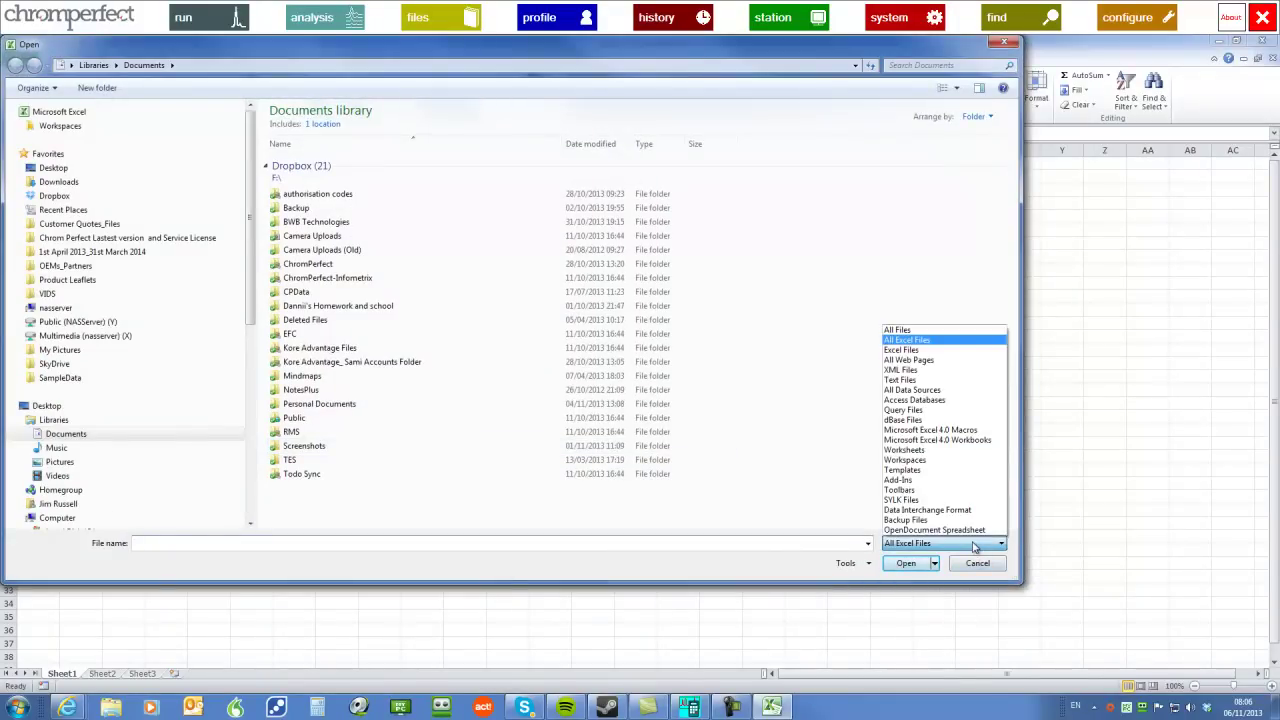
{"action": "left_click", "coordinate": [935, 330]}
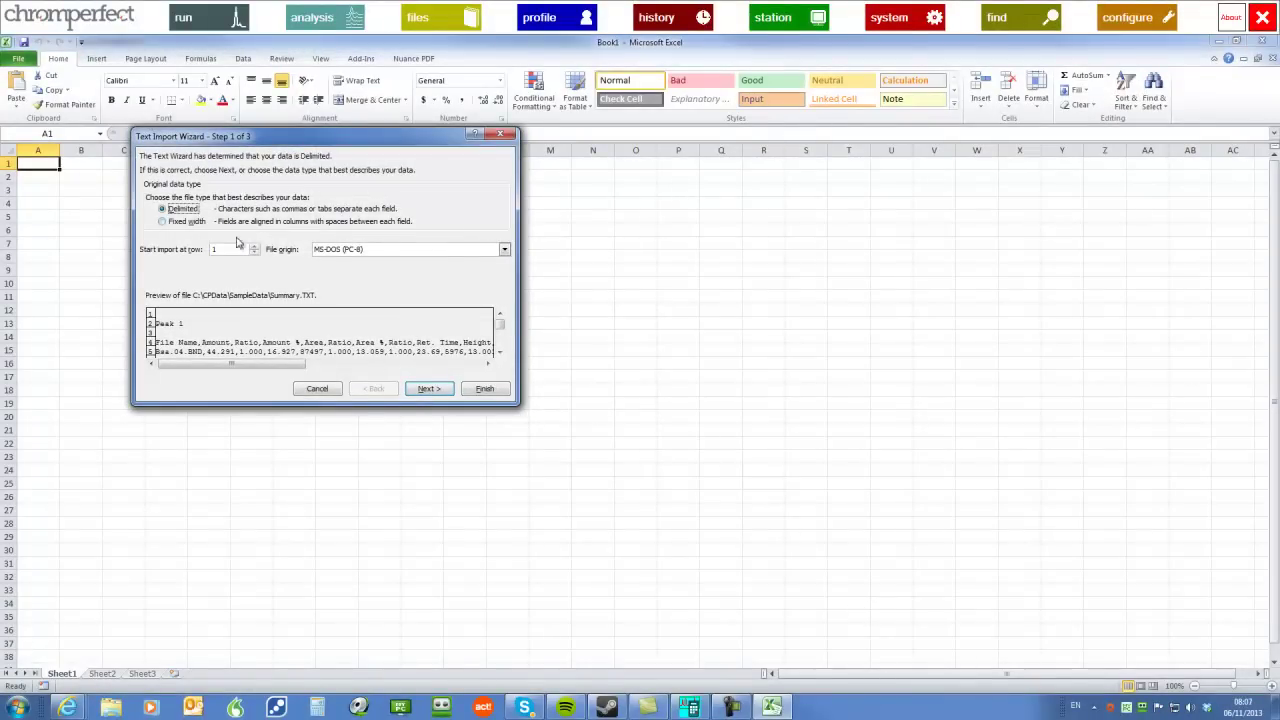
- Import the summary text with Comma as the delimiter, splitting Peak 1 results into columns
{"action": "left_click", "coordinate": [425, 389]}
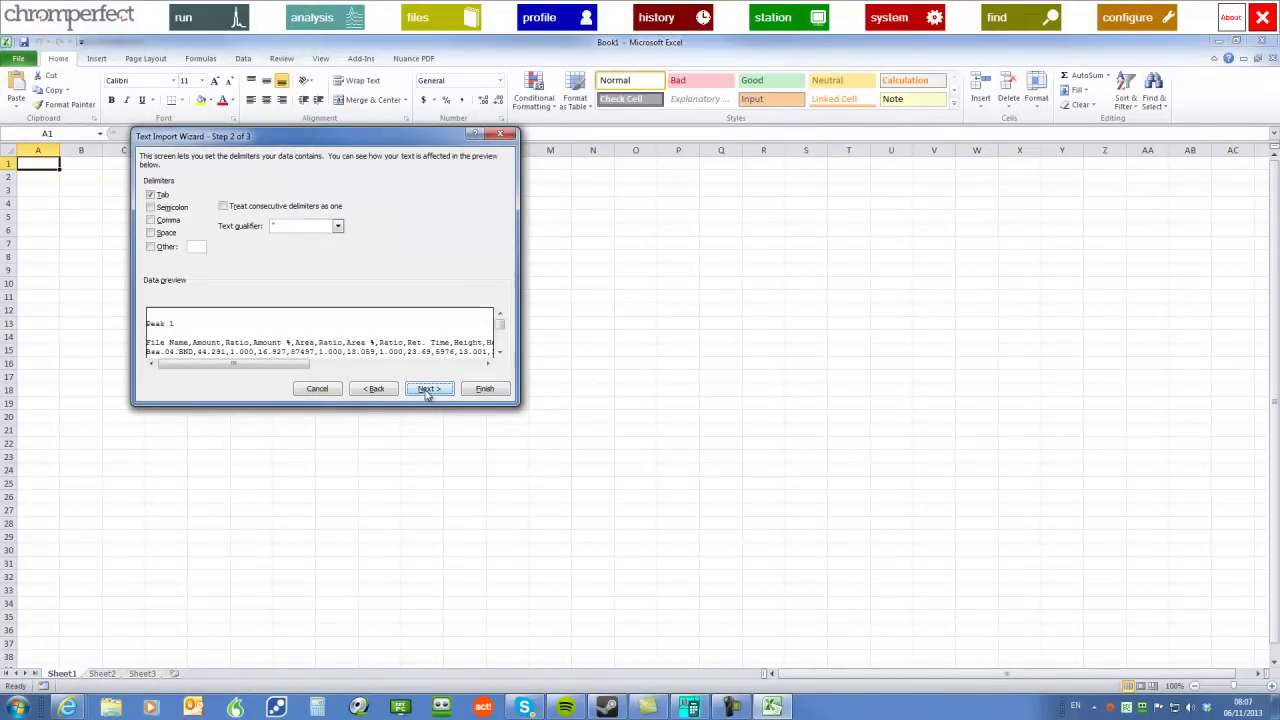
{"action": "left_click", "coordinate": [152, 220]}
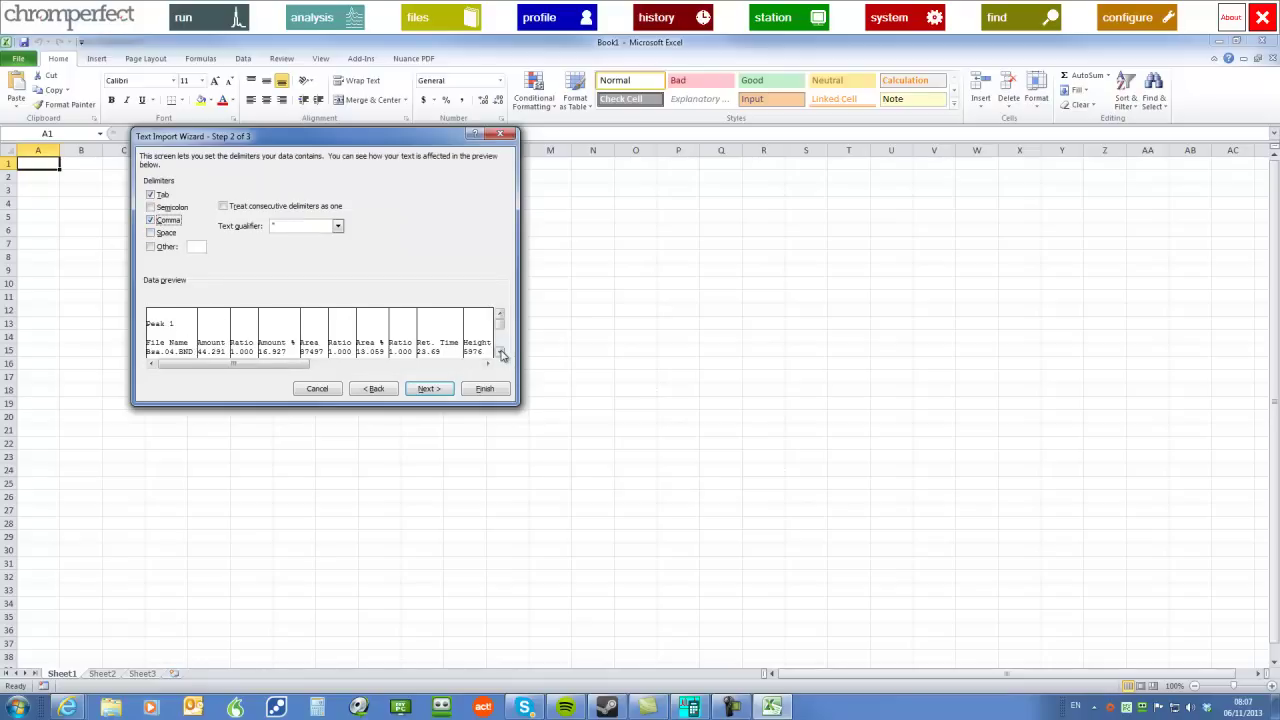
{"action": "left_click", "coordinate": [500, 353]}
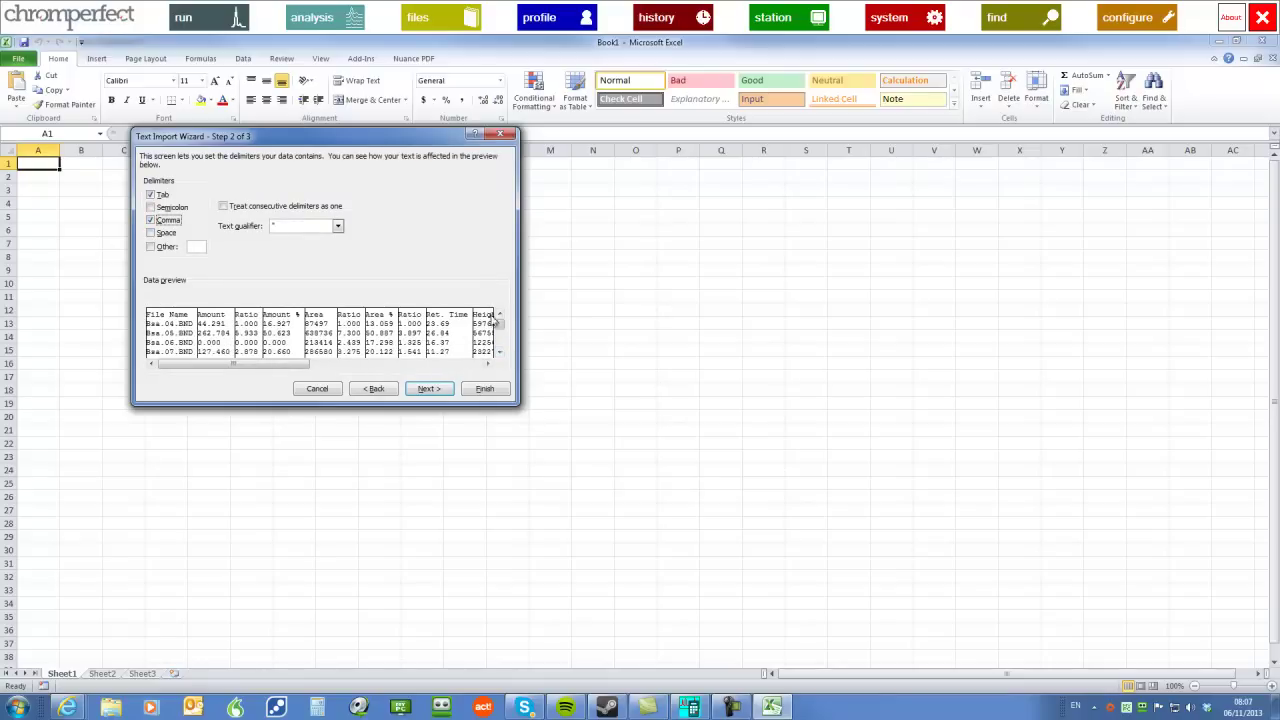
{"action": "left_click", "coordinate": [499, 315]}
{"action": "left_click", "coordinate": [484, 389]}
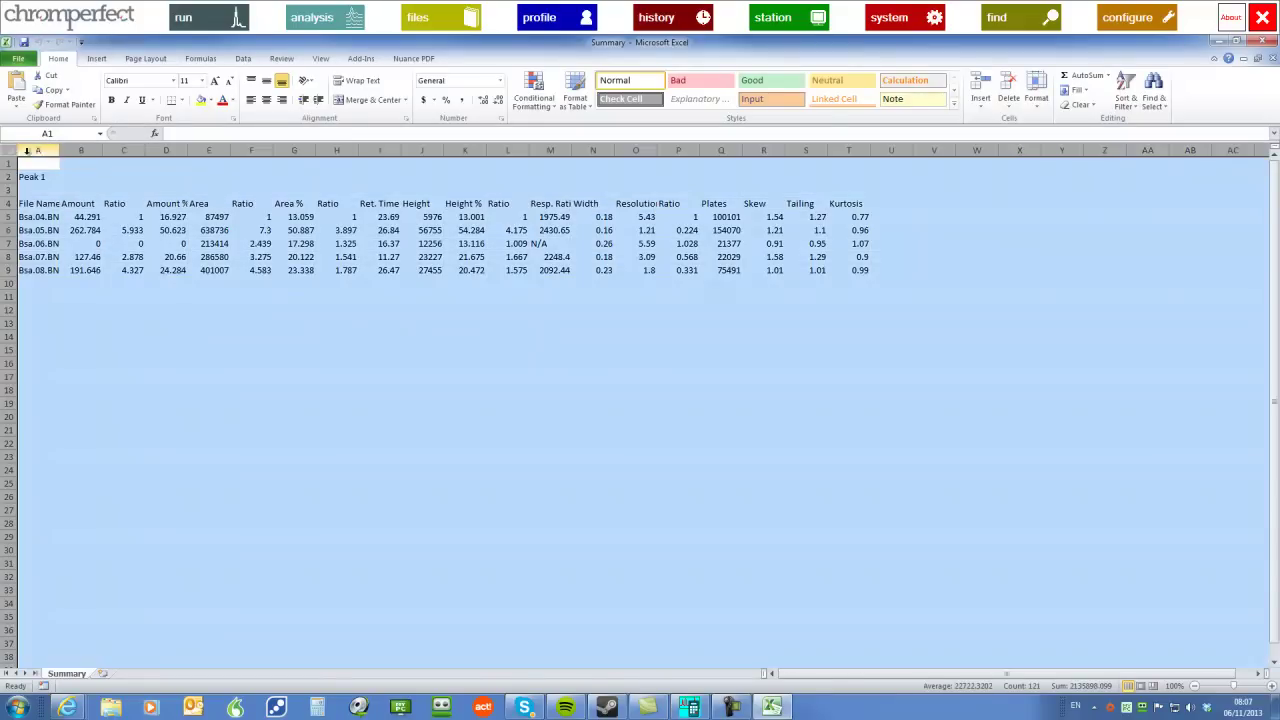
- AutoFit all columns on the Summary sheet and select the Ret. Time range I4:I9
{"action": "left_click", "coordinate": [9, 150]}
{"action": "double_click", "coordinate": [60, 150]}
{"action": "left_click", "coordinate": [490, 404]}
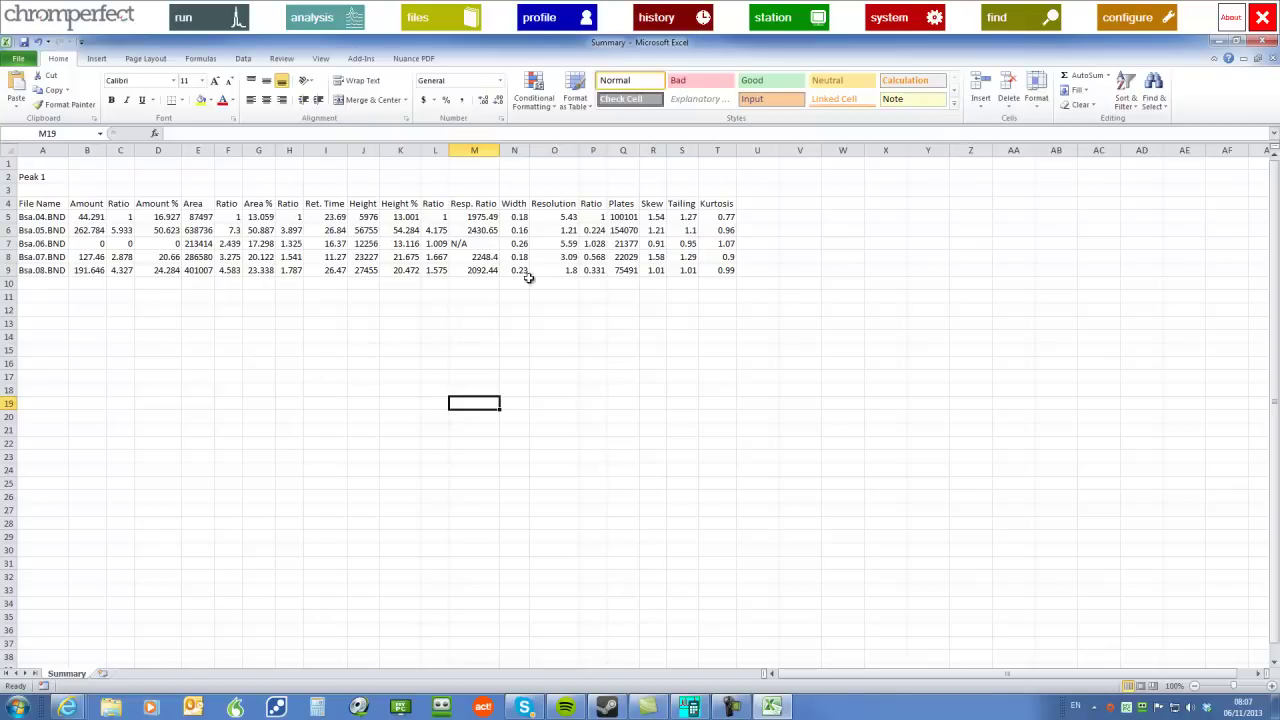
{"action": "left_click_drag", "start_coordinate": [325, 204], "coordinate": [335, 276]}
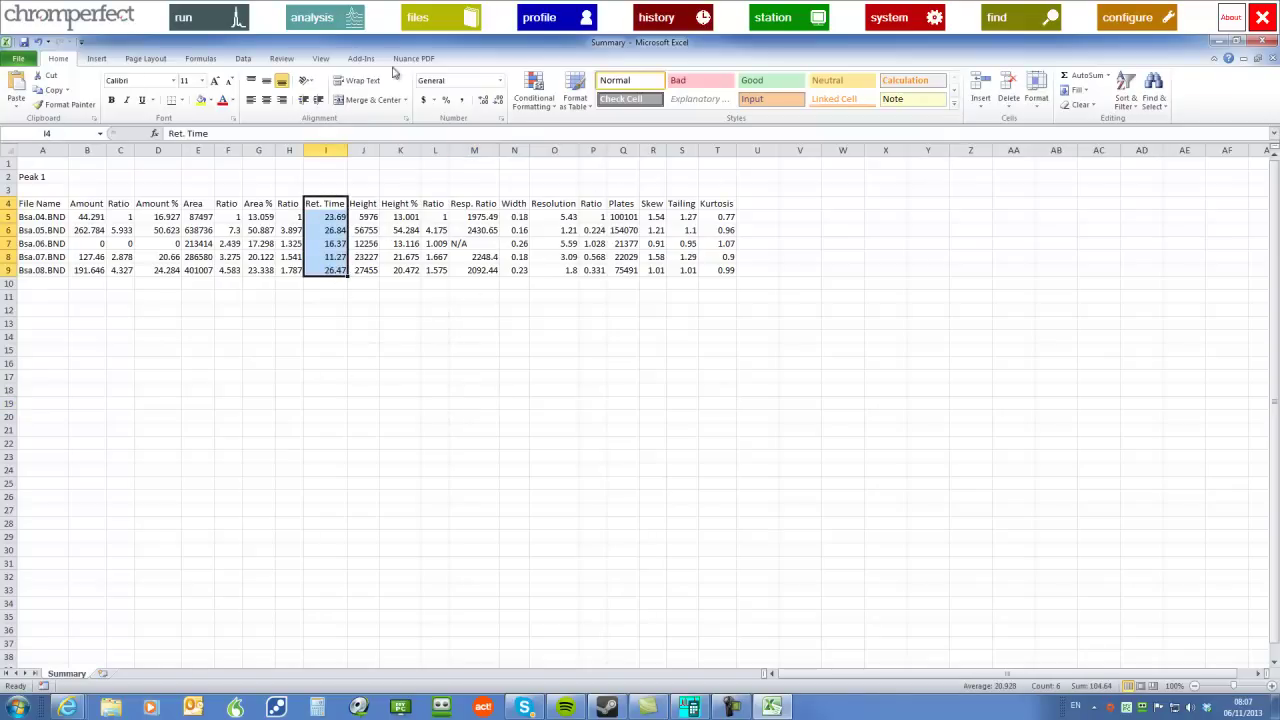
- Insert a basic 2-D line chart of the Ret. Time values for Bsa.04 to Bsa.08
{"action": "left_click", "coordinate": [96, 58]}
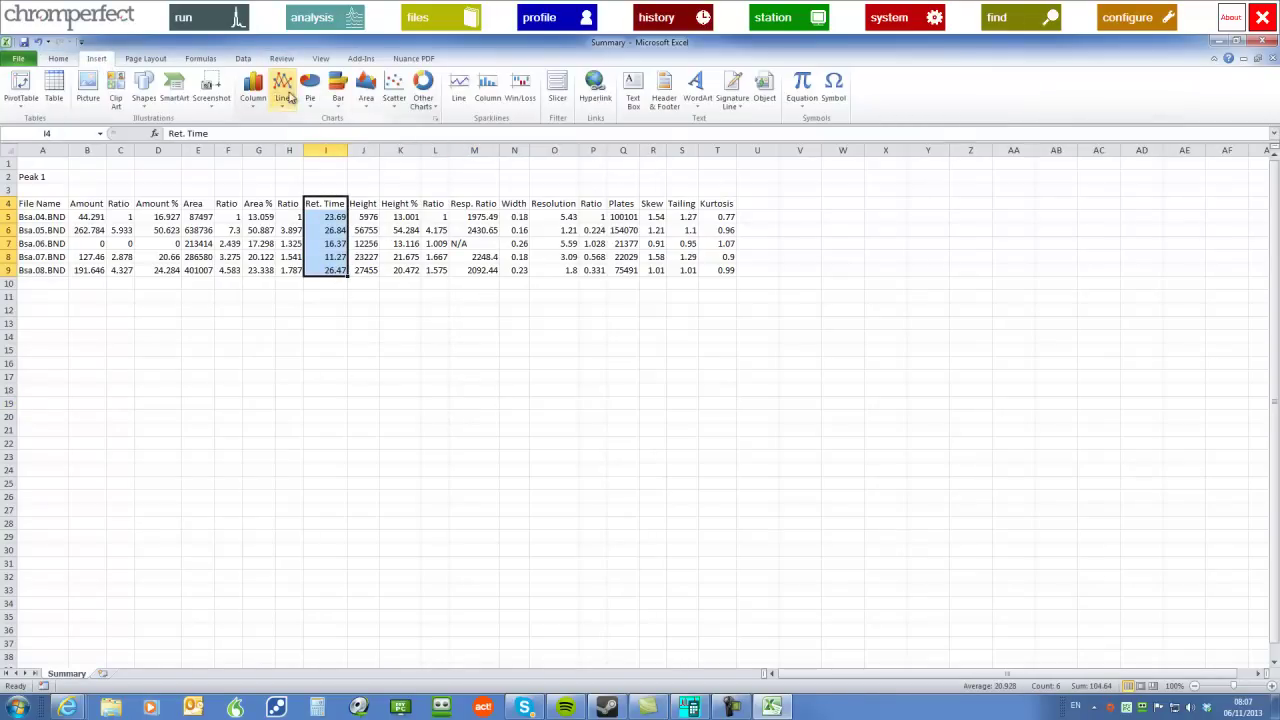
{"action": "left_click", "coordinate": [284, 97]}
{"action": "left_click", "coordinate": [288, 143]}
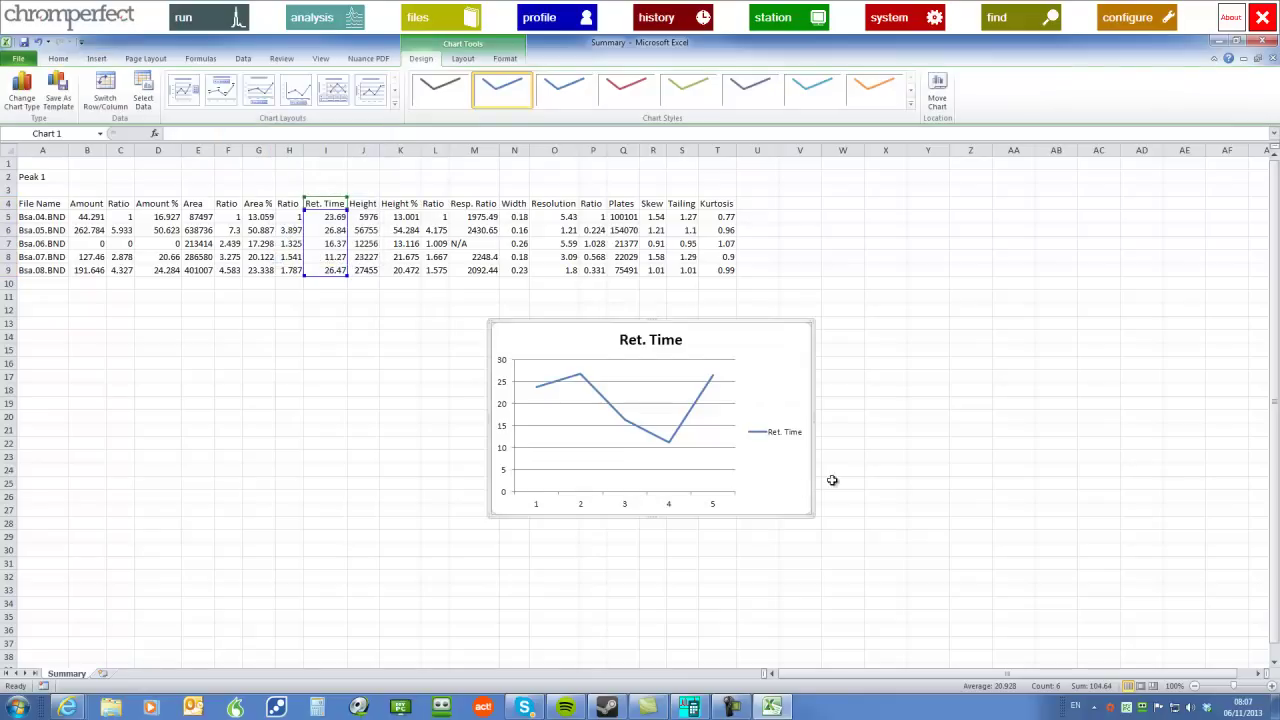